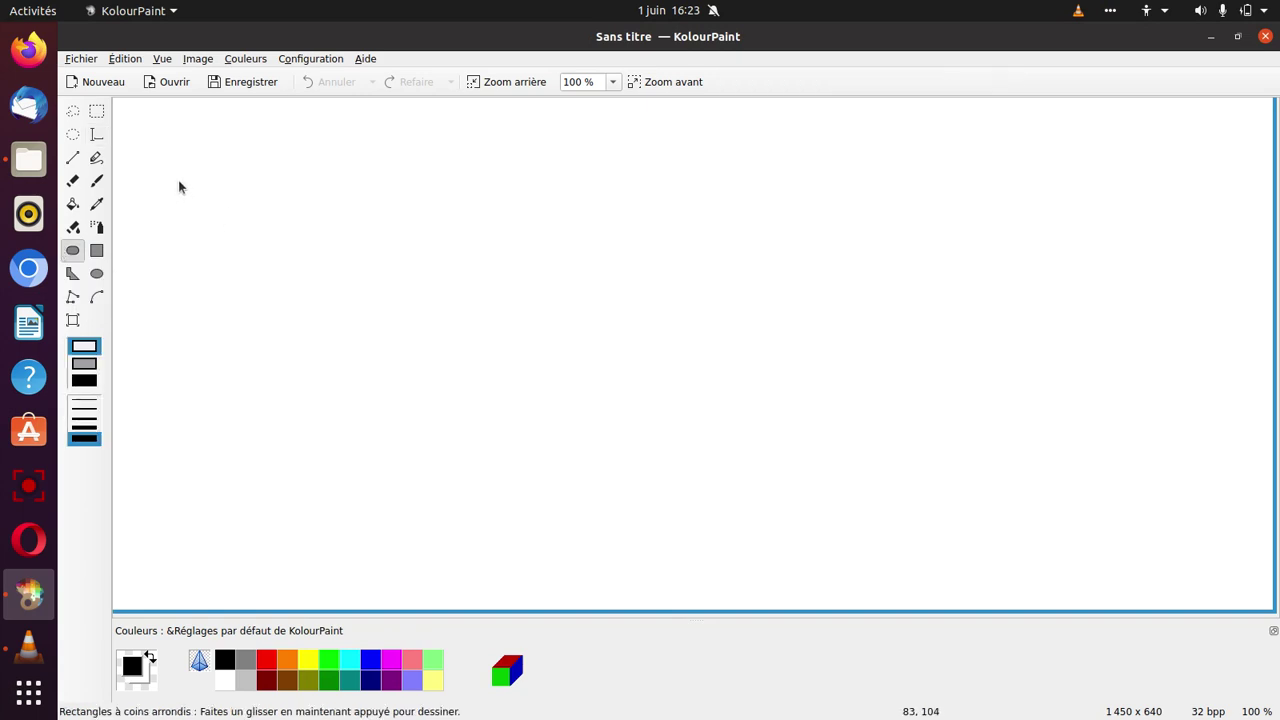
# Try a thick black rounded rectangle outline on the blank canvas, and undo it.
pyautogui.moveTo(171, 167); pyautogui.dragTo(377, 354)
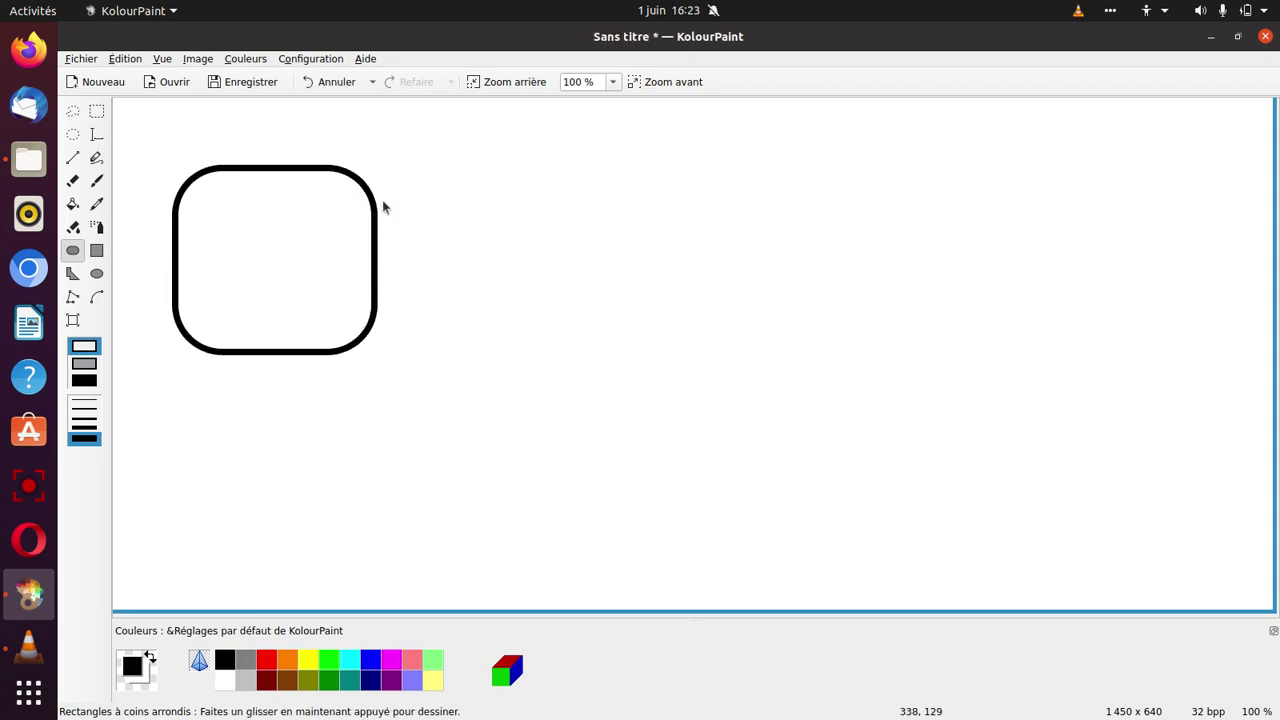
pyautogui.click(333, 82)
# Draw a thick cyan rectangle about 265 by 310 pixels in the canvas's upper part and fill its interior with cyan.
pyautogui.click(352, 660)
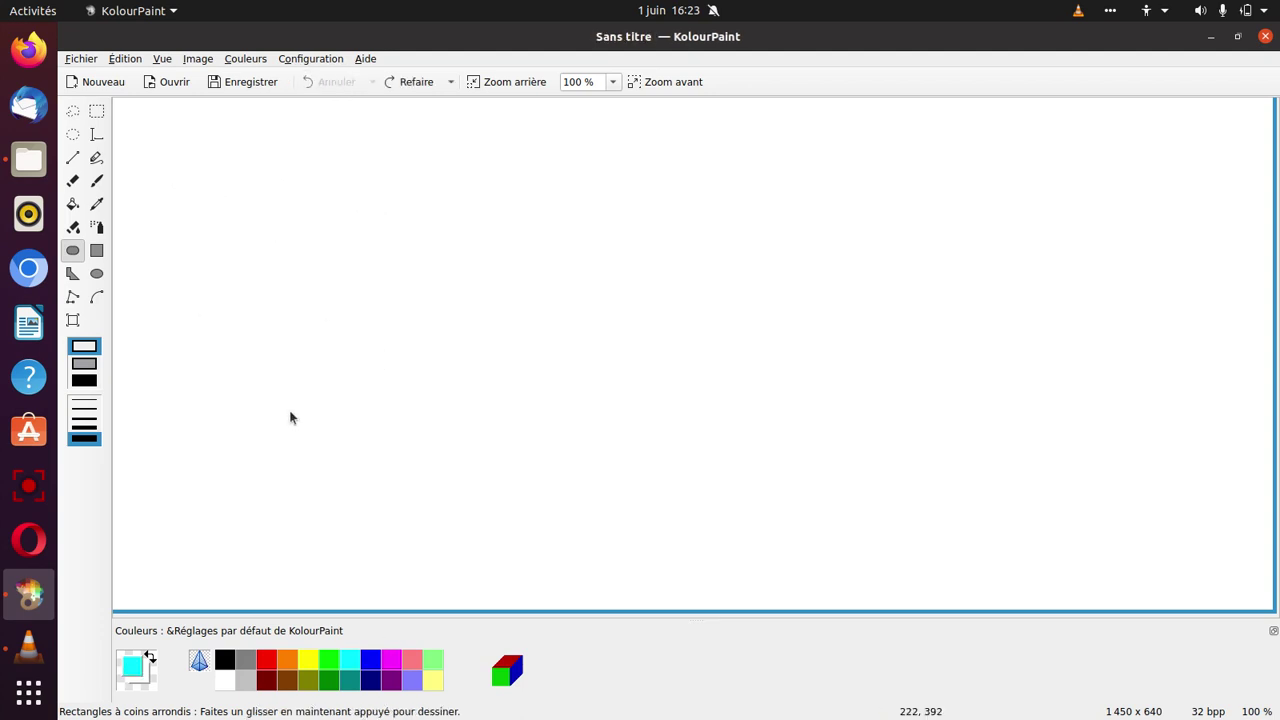
pyautogui.click(96, 250)
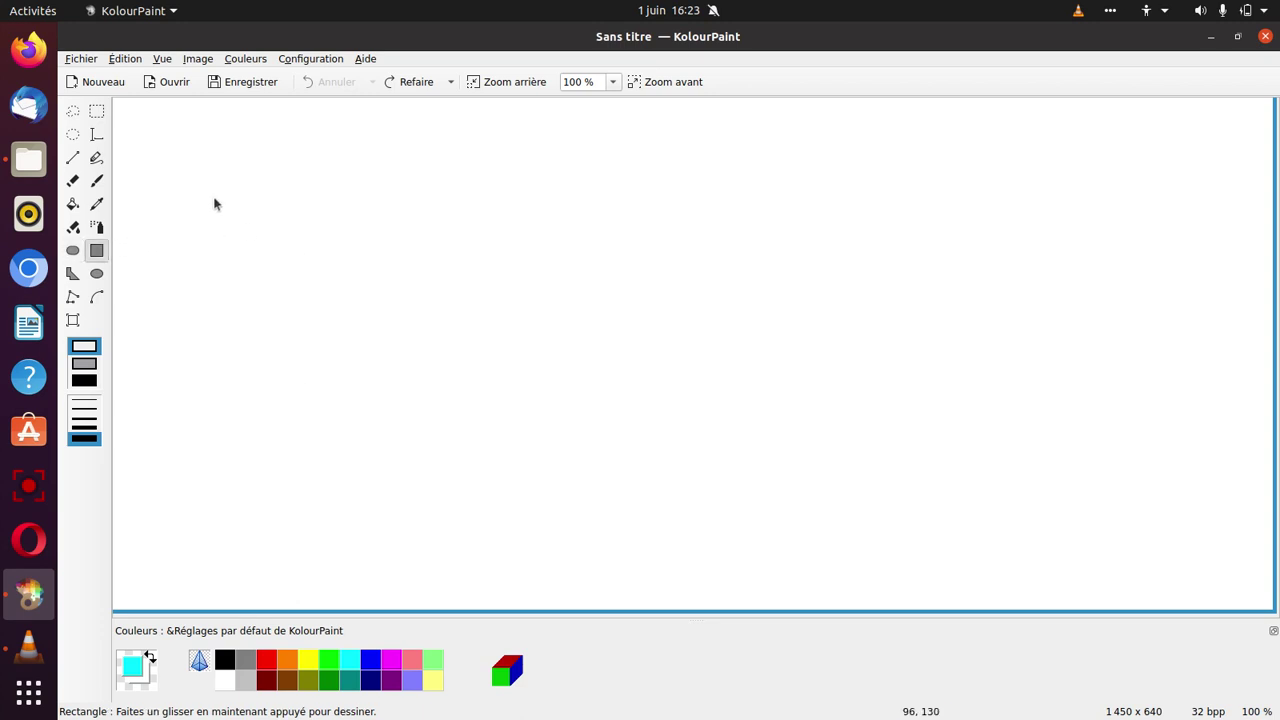
pyautogui.moveTo(287, 105); pyautogui.dragTo(368, 198)
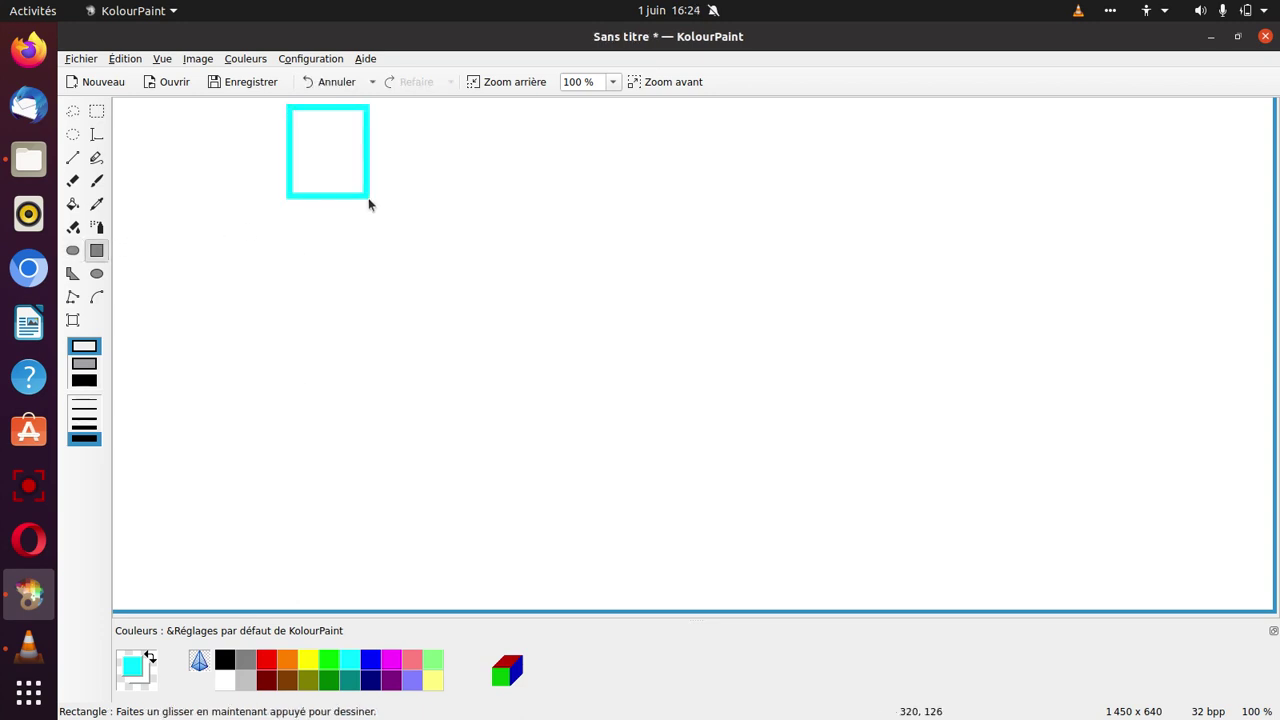
pyautogui.click(334, 84)
pyautogui.click(315, 83)
pyautogui.click(289, 145)
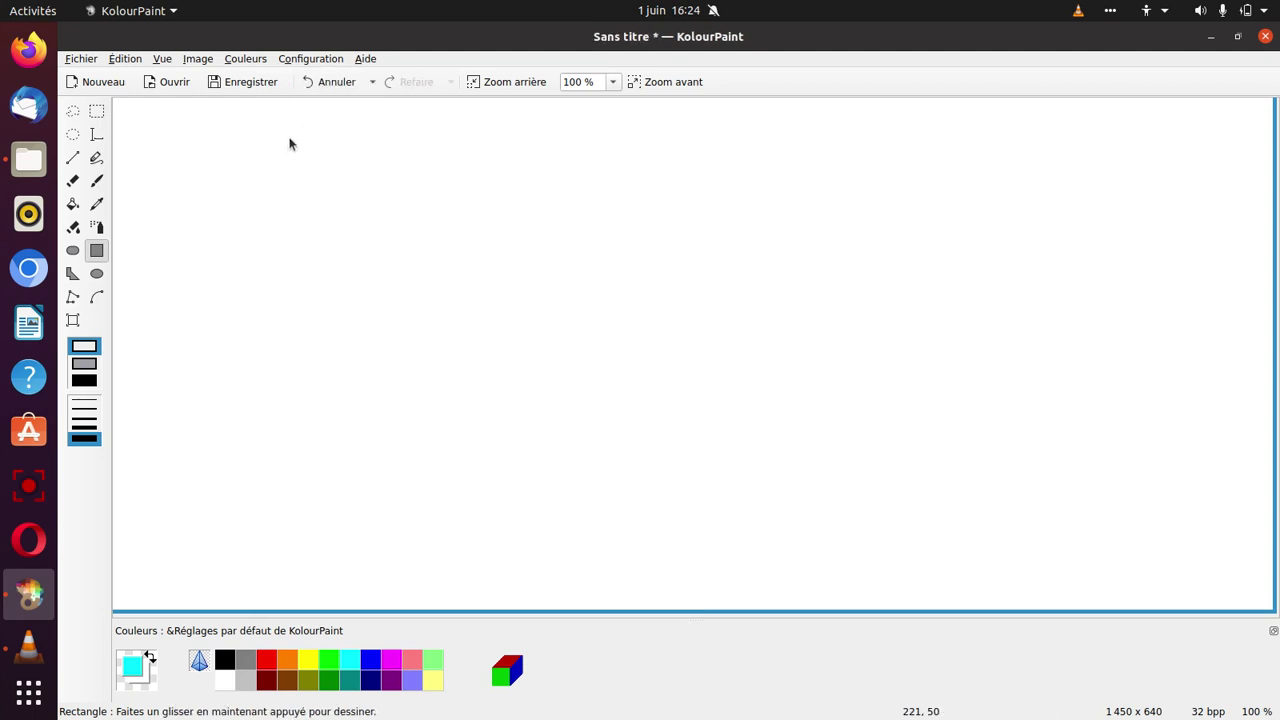
pyautogui.click(286, 125)
pyautogui.moveTo(292, 143); pyautogui.dragTo(437, 296)
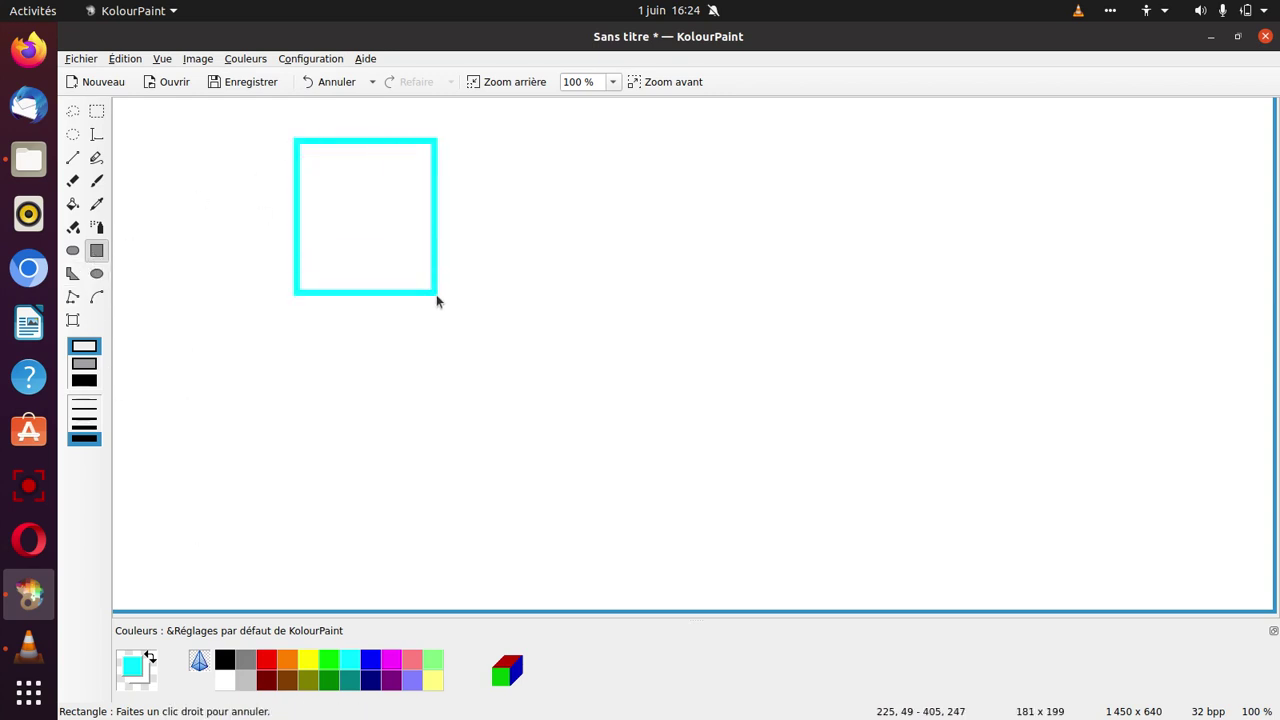
pyautogui.moveTo(466, 415)
pyautogui.mouseDown()
pyautogui.moveTo(467, 268)
pyautogui.moveTo(470, 379)
pyautogui.moveTo(505, 391)
pyautogui.mouseUp()
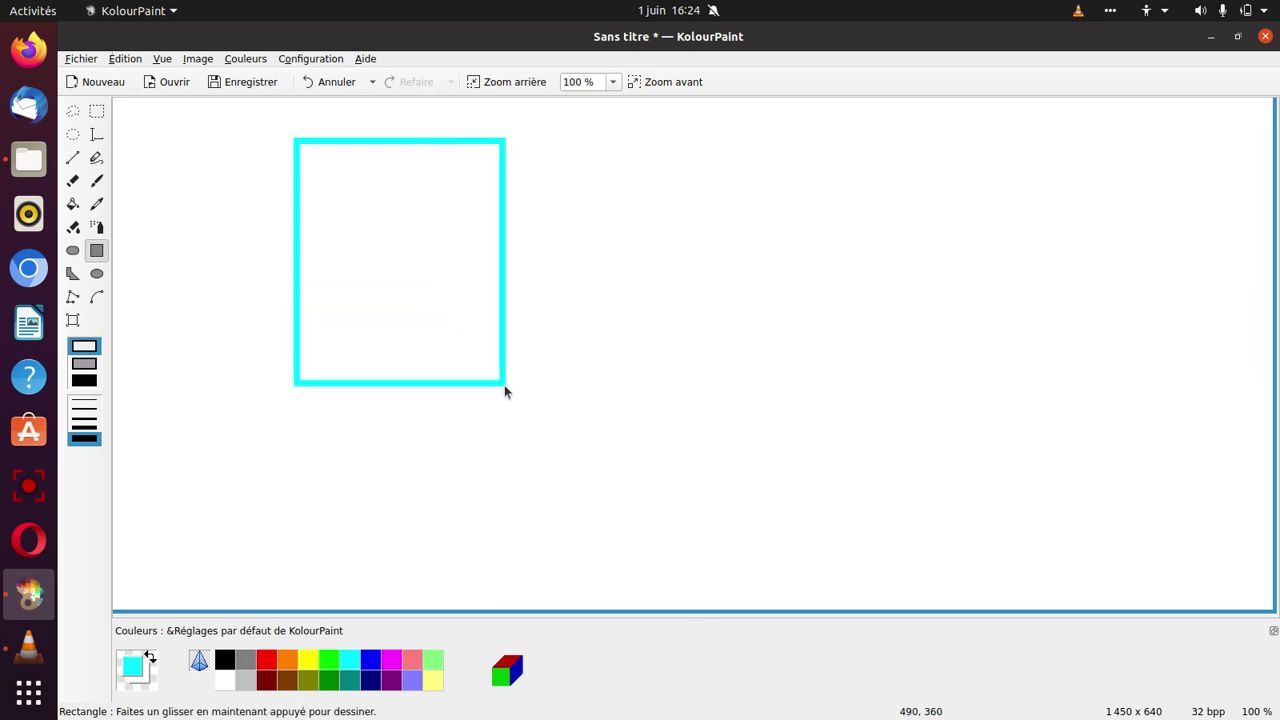
pyautogui.click(72, 203)
pyautogui.click(396, 240)
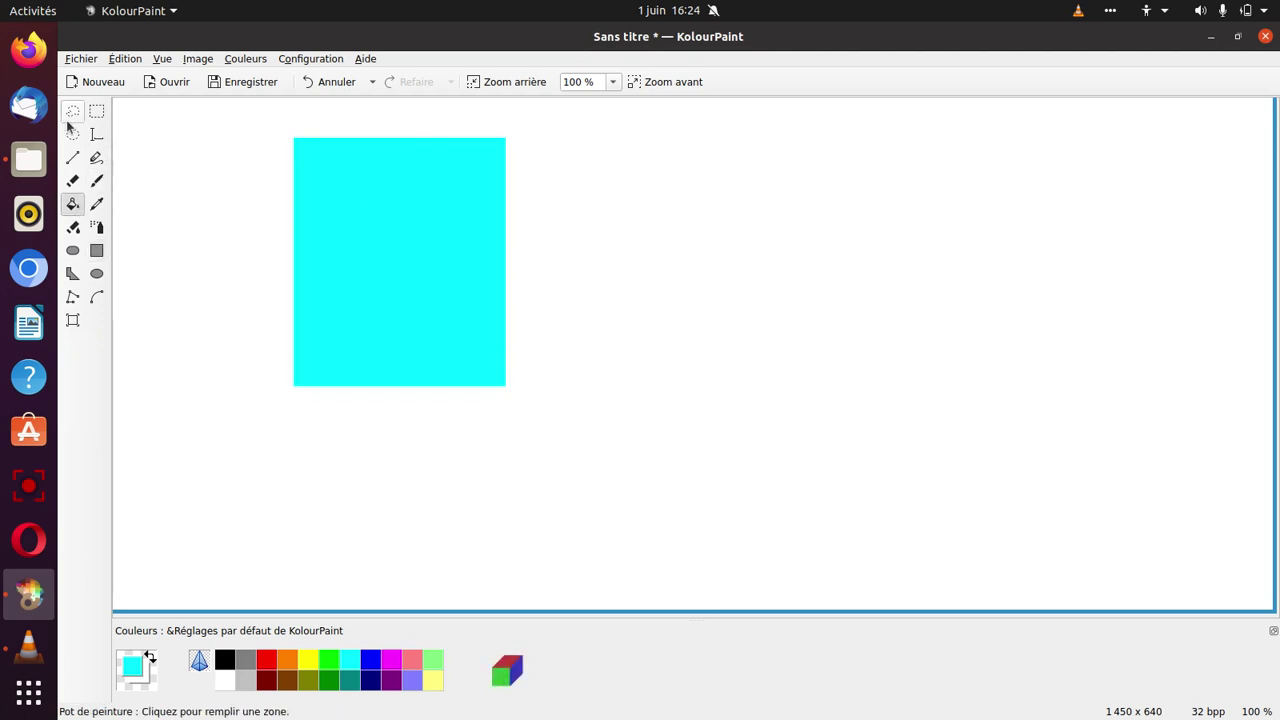
# Divide the cyan rectangle into four panes with one vertical and one horizontal thick white line.
pyautogui.click(72, 158)
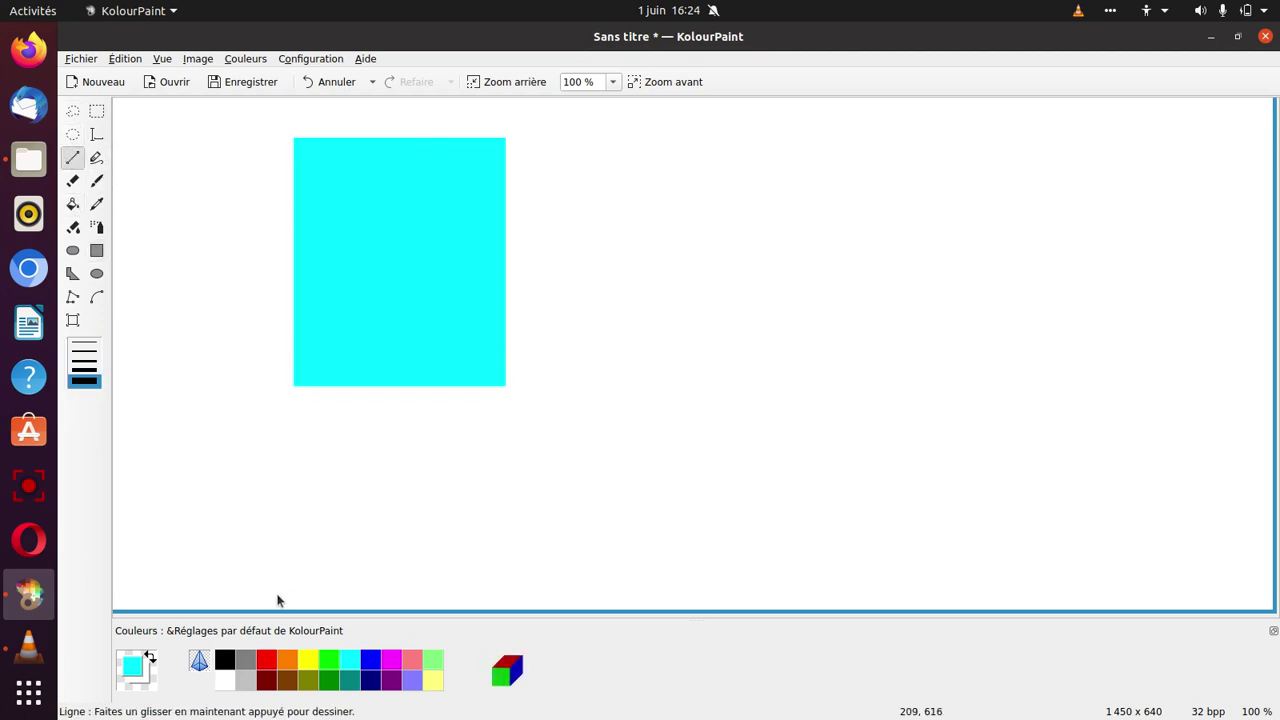
pyautogui.click(222, 682)
pyautogui.moveTo(415, 128); pyautogui.dragTo(414, 478)
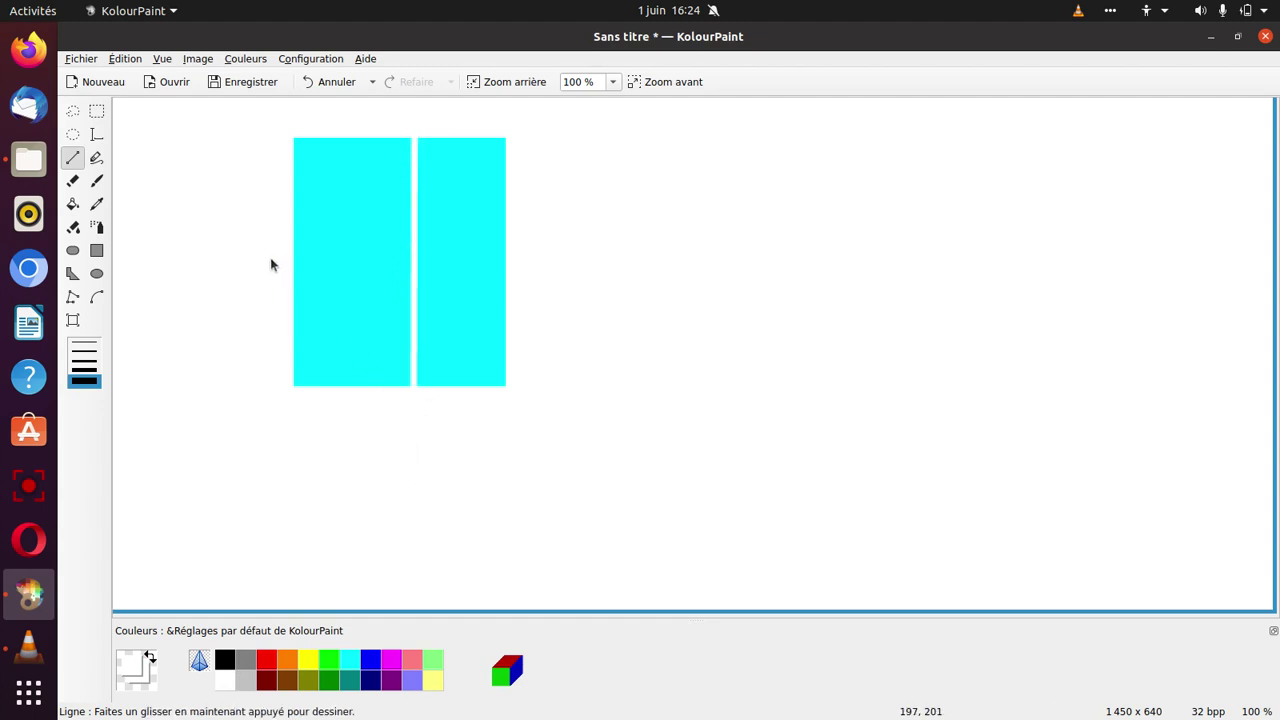
pyautogui.moveTo(272, 264); pyautogui.dragTo(546, 264)
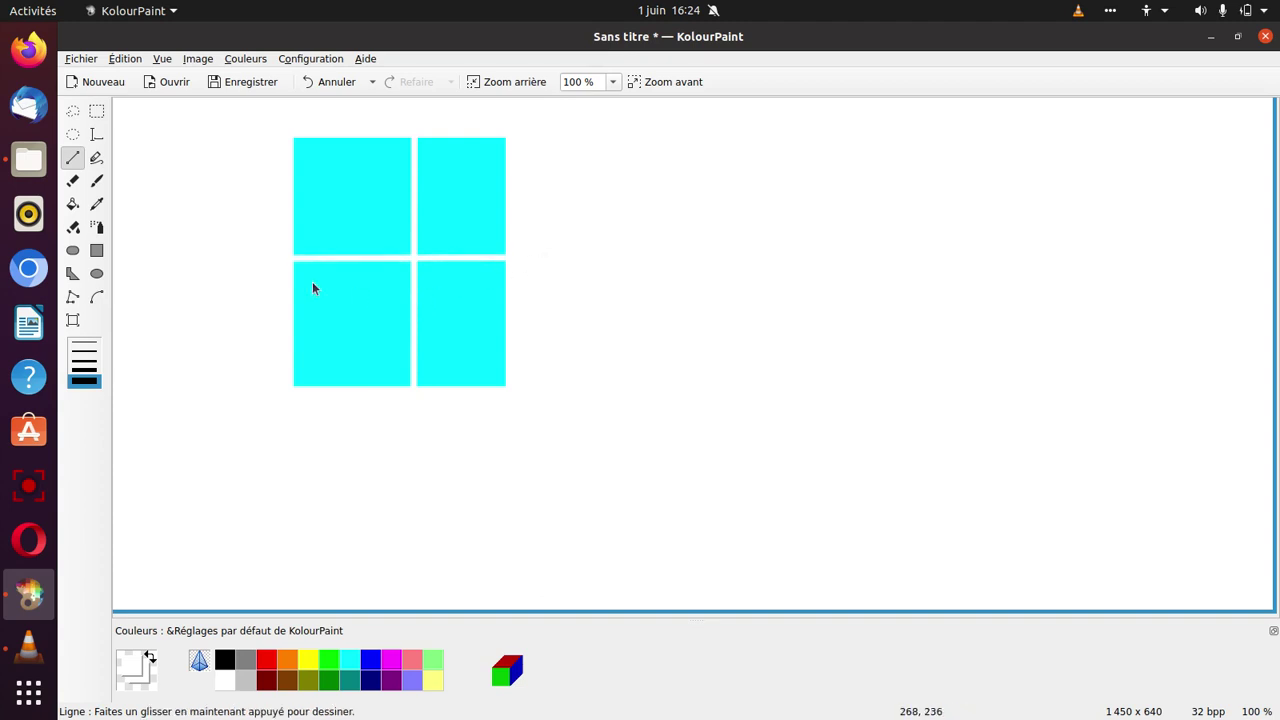
# Select the four-pane cyan logo with a rectangular selection, shrink it slightly and move it to the right.
pyautogui.click(96, 111)
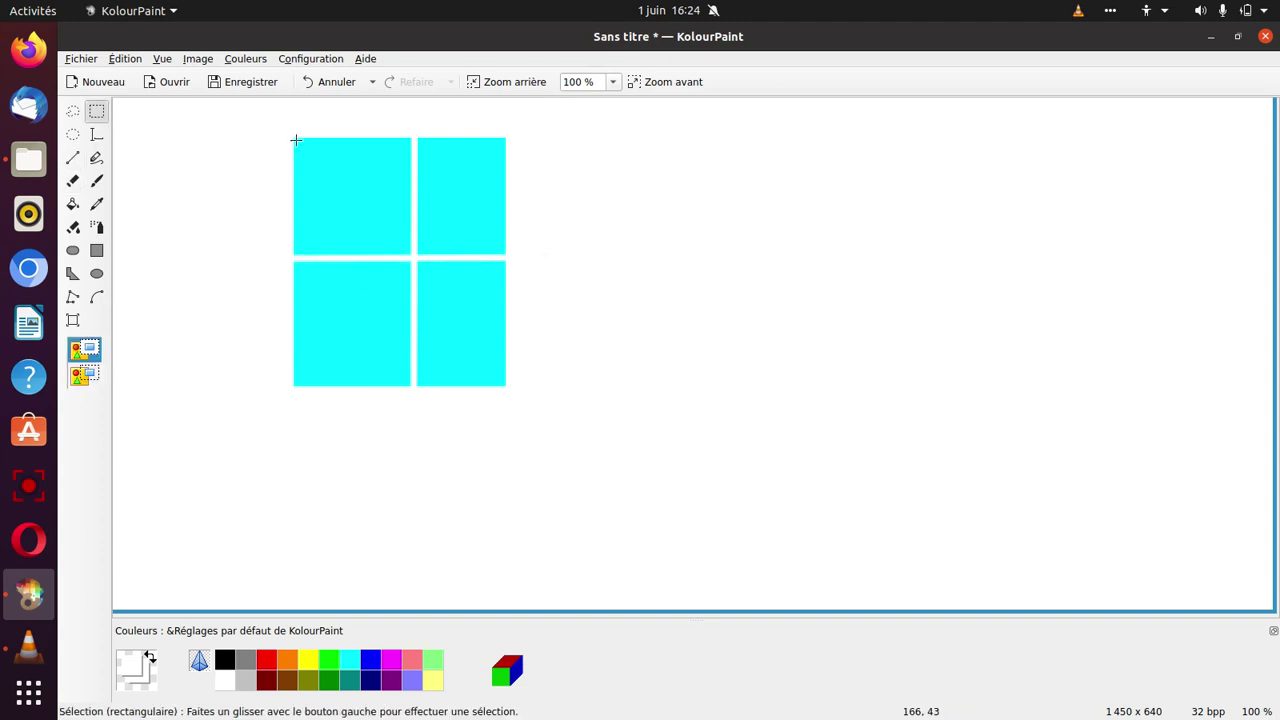
pyautogui.moveTo(287, 130); pyautogui.dragTo(459, 352)
pyautogui.moveTo(396, 284); pyautogui.dragTo(486, 279)
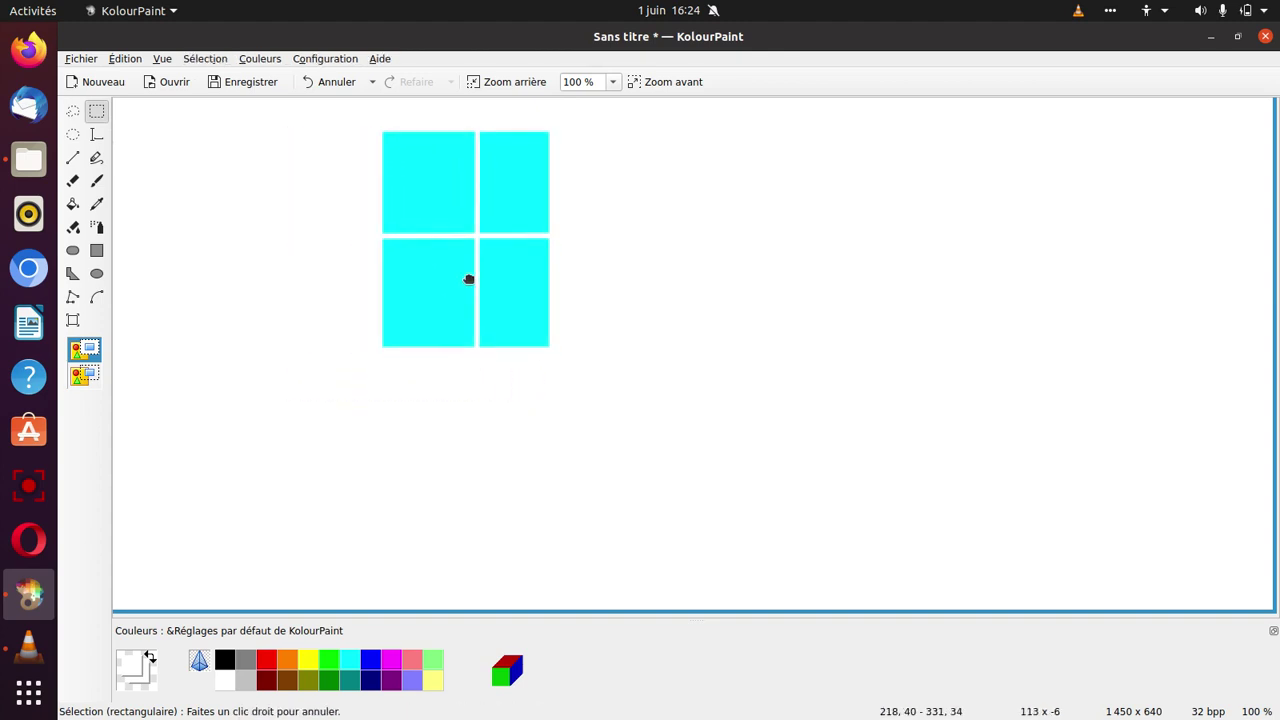
pyautogui.click(634, 223)
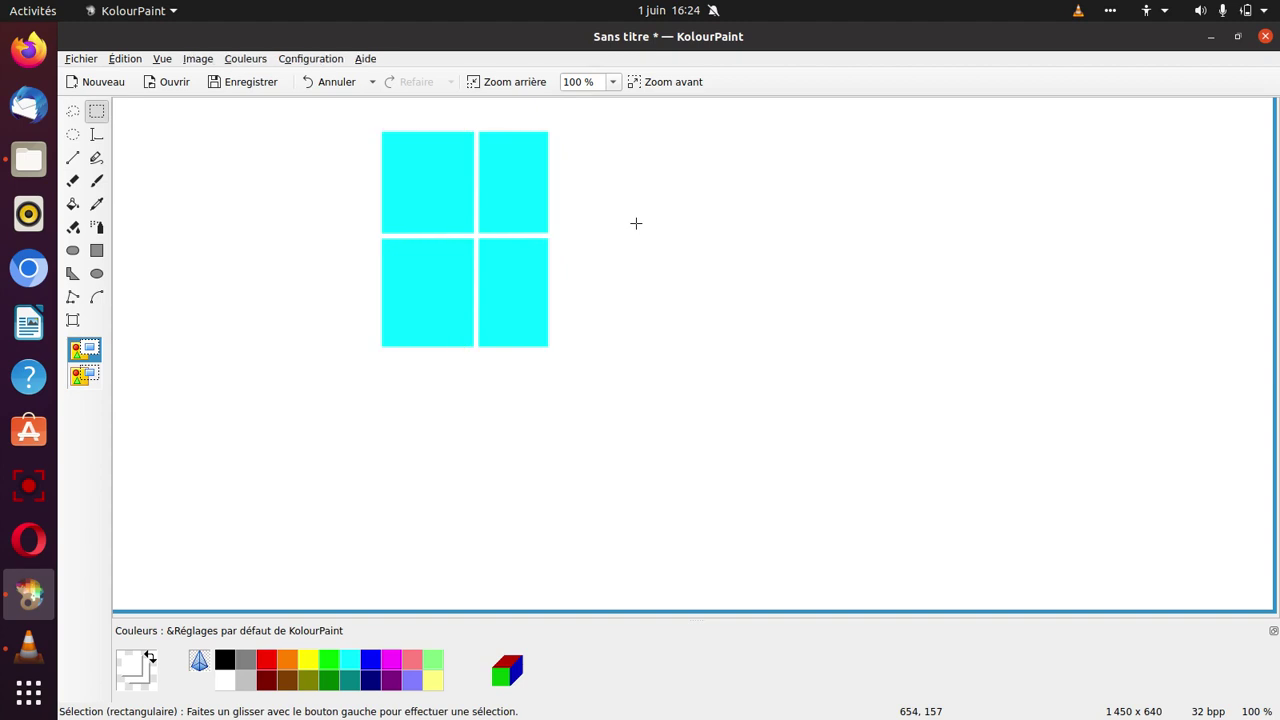
# Handwrite "VS" in black with the brush just to the right of the cyan window logo.
pyautogui.click(96, 180)
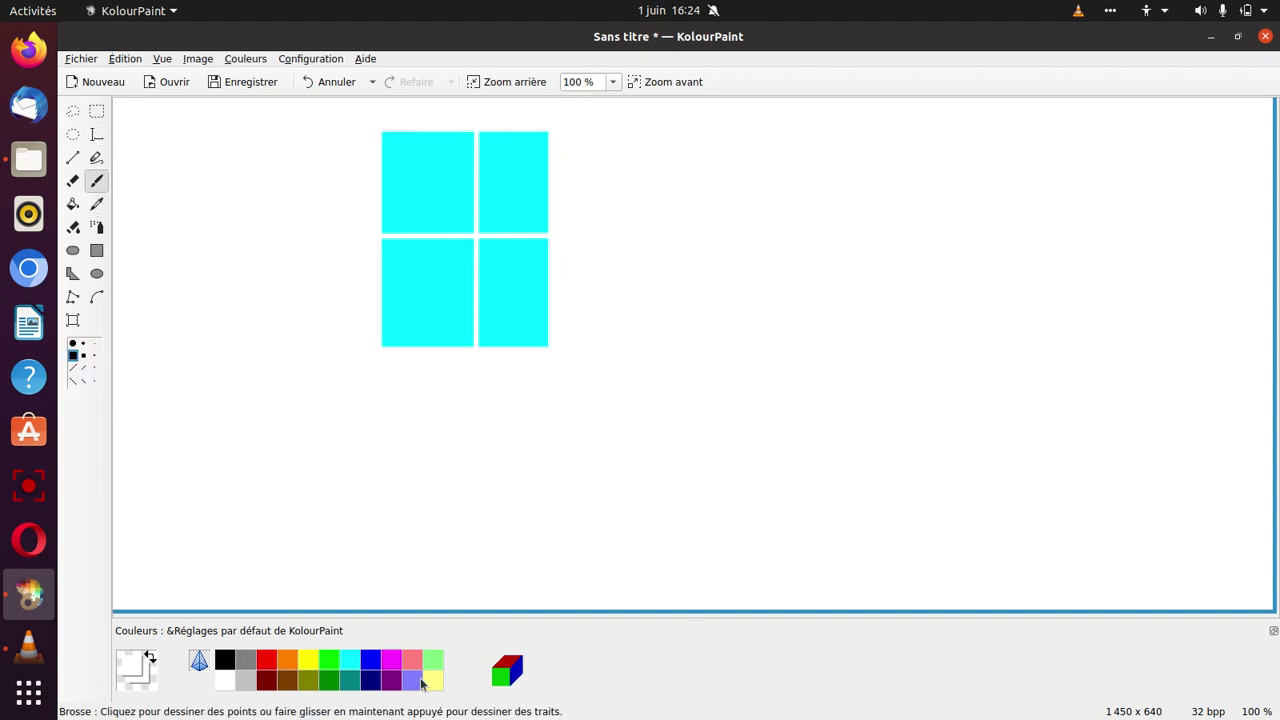
pyautogui.click(226, 660)
pyautogui.moveTo(577, 200)
pyautogui.mouseDown()
pyautogui.moveTo(613, 199)
pyautogui.moveTo(642, 200)
pyautogui.moveTo(624, 203)
pyautogui.moveTo(659, 224)
pyautogui.moveTo(644, 255)
pyautogui.moveTo(669, 231)
pyautogui.moveTo(619, 255)
pyautogui.moveTo(674, 228)
pyautogui.moveTo(643, 199)
pyautogui.mouseUp()
pyautogui.rightClick(644, 252)
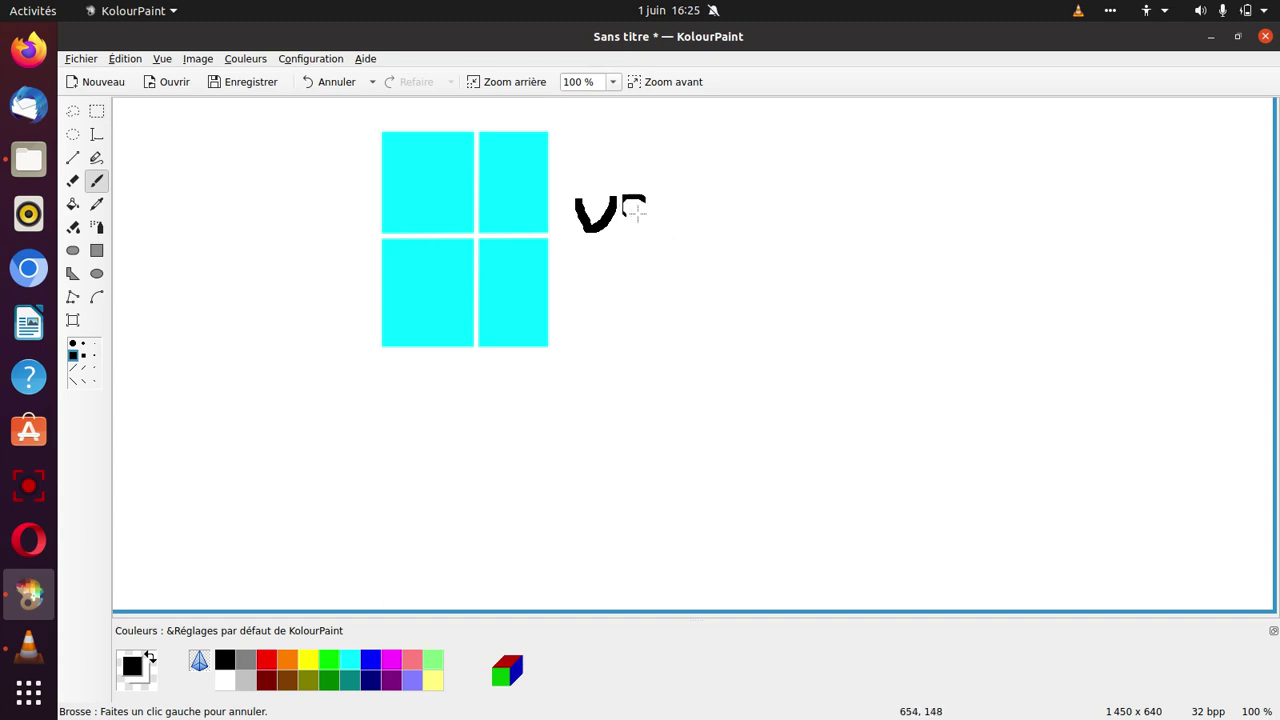
pyautogui.moveTo(637, 212)
pyautogui.mouseDown()
pyautogui.moveTo(643, 188)
pyautogui.moveTo(627, 196)
pyautogui.moveTo(640, 222)
pyautogui.moveTo(603, 243)
pyautogui.mouseUp()
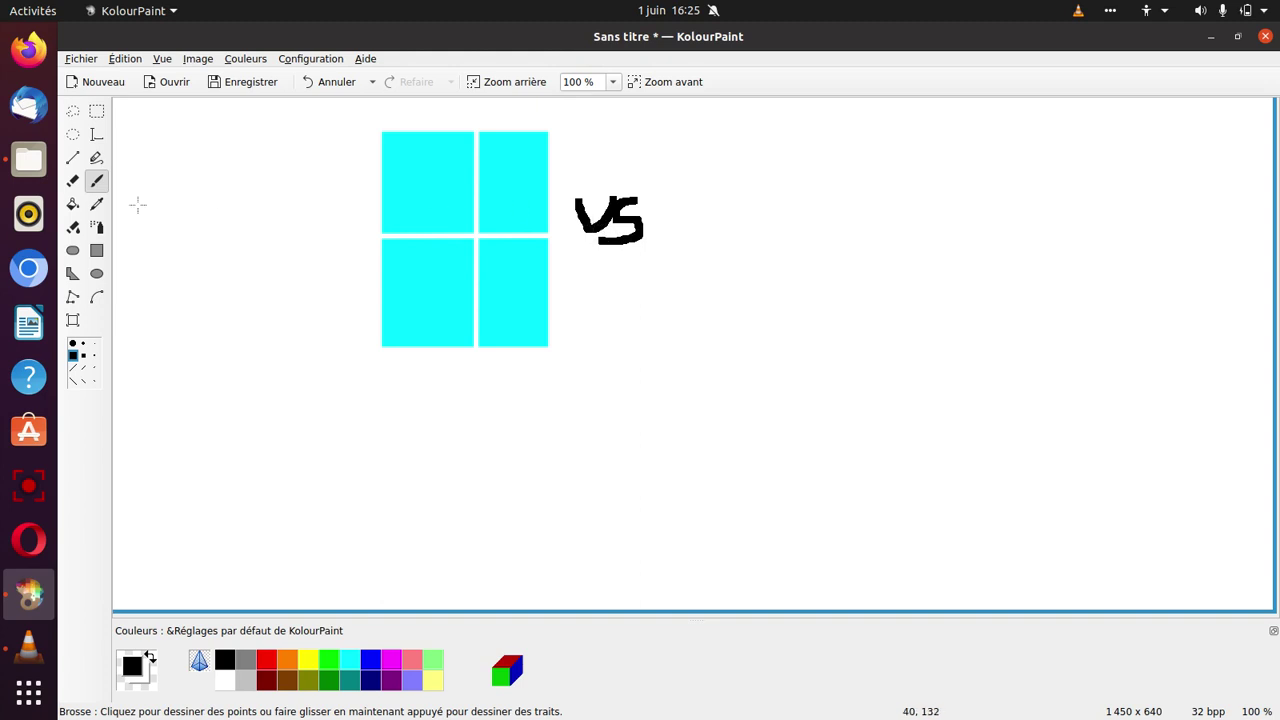
# Brush a black penguin outline to the right of "VS", with a head, face, round body, belly, flippers and two feet.
pyautogui.moveTo(424, 281); pyautogui.dragTo(430, 281)
pyautogui.moveTo(668, 192)
pyautogui.mouseDown()
pyautogui.moveTo(668, 148)
pyautogui.moveTo(686, 133)
pyautogui.moveTo(729, 135)
pyautogui.moveTo(733, 192)
pyautogui.moveTo(693, 163)
pyautogui.mouseUp()
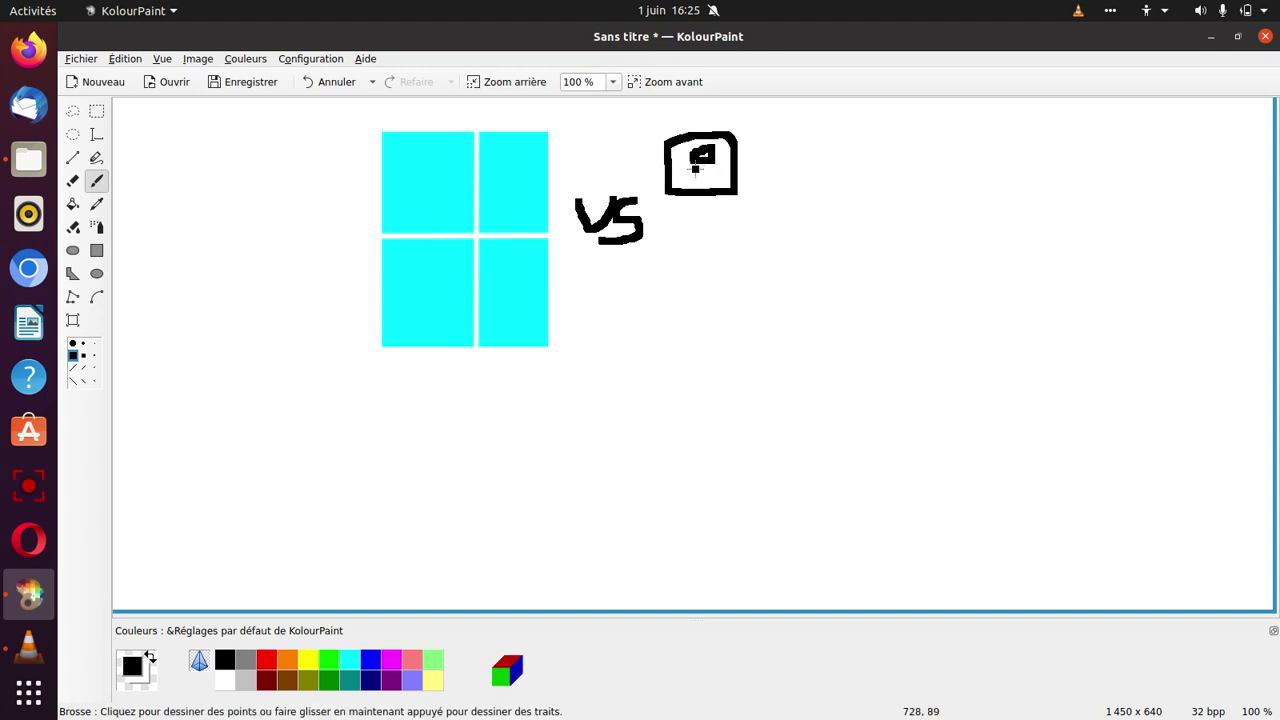
pyautogui.click(697, 177)
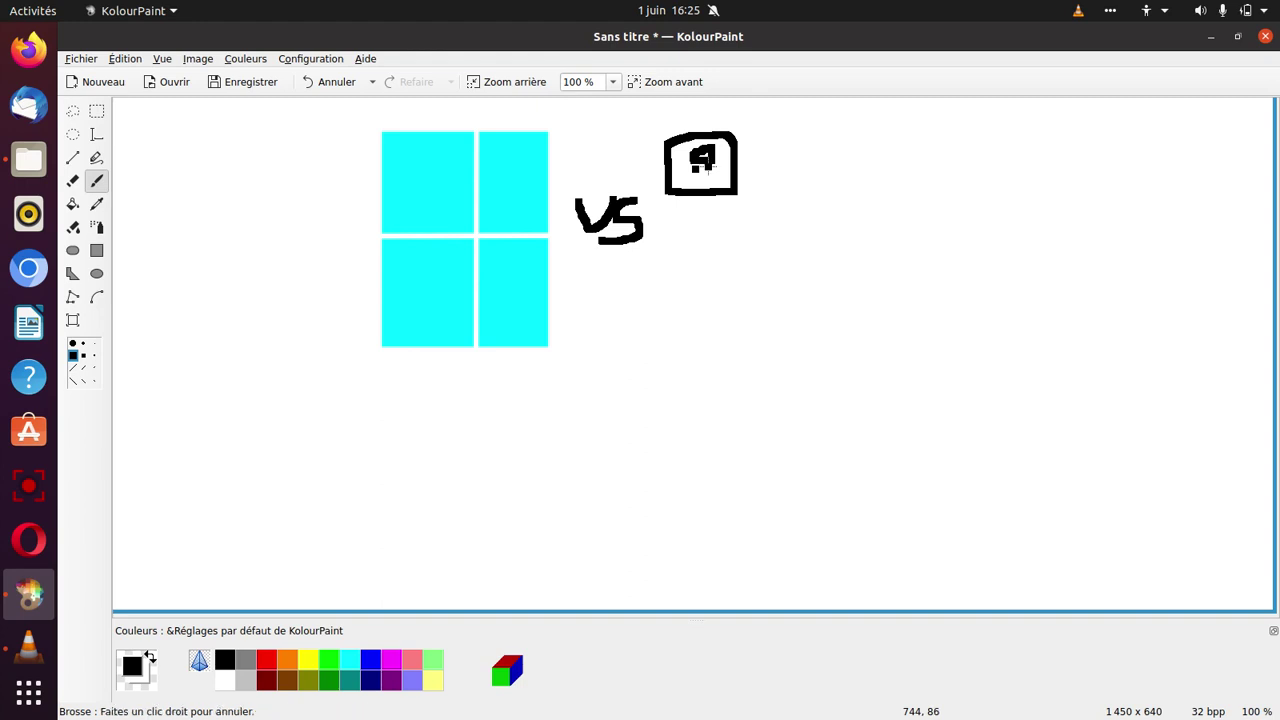
pyautogui.click(697, 171)
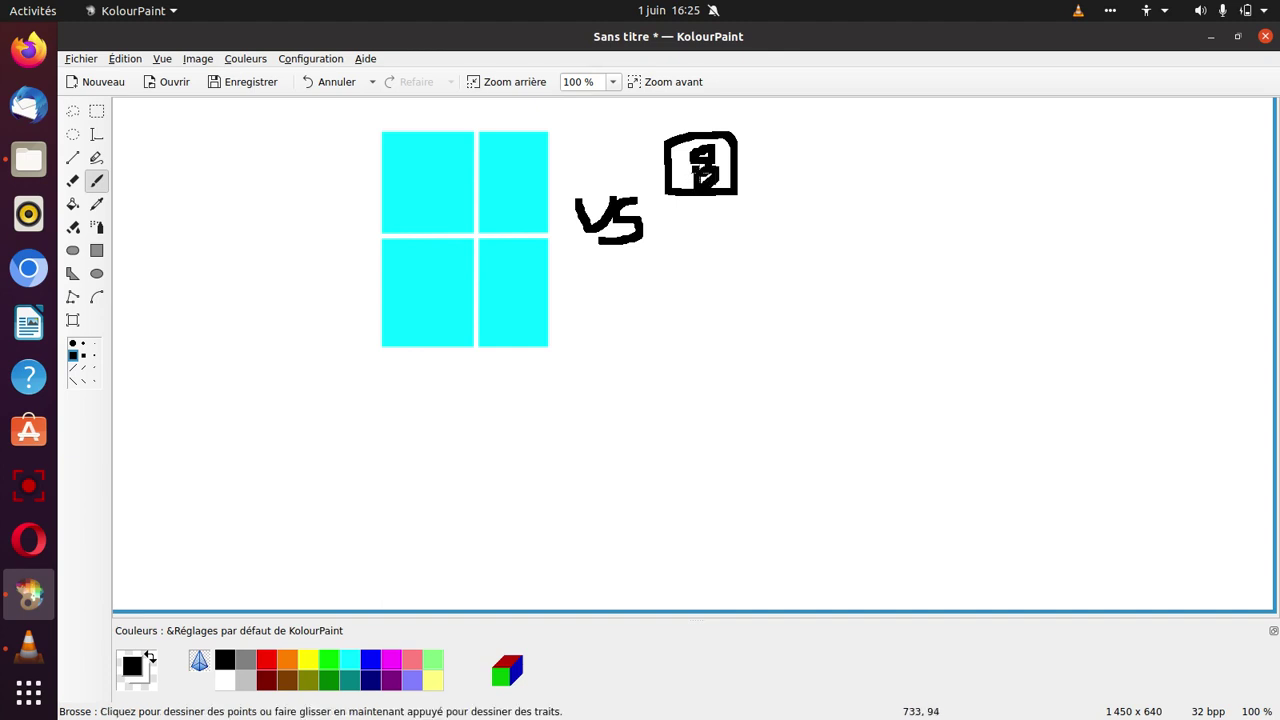
pyautogui.moveTo(677, 195)
pyautogui.mouseDown()
pyautogui.moveTo(672, 232)
pyautogui.moveTo(686, 250)
pyautogui.moveTo(714, 250)
pyautogui.moveTo(740, 228)
pyautogui.moveTo(746, 190)
pyautogui.moveTo(724, 188)
pyautogui.moveTo(784, 211)
pyautogui.moveTo(789, 236)
pyautogui.moveTo(750, 225)
pyautogui.mouseUp()
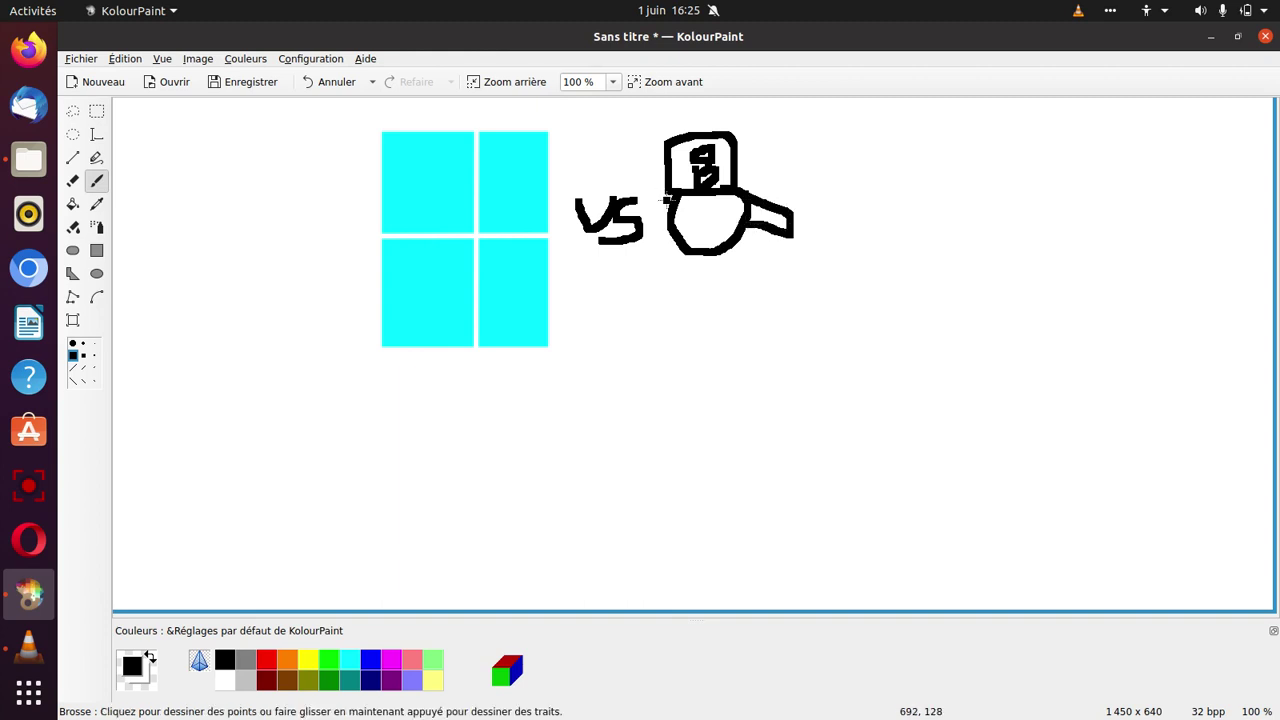
pyautogui.moveTo(675, 205)
pyautogui.mouseDown()
pyautogui.moveTo(674, 221)
pyautogui.moveTo(649, 222)
pyautogui.moveTo(679, 221)
pyautogui.moveTo(680, 236)
pyautogui.moveTo(640, 268)
pyautogui.moveTo(678, 280)
pyautogui.moveTo(683, 248)
pyautogui.moveTo(714, 264)
pyautogui.moveTo(788, 254)
pyautogui.moveTo(684, 216)
pyautogui.moveTo(722, 200)
pyautogui.moveTo(722, 242)
pyautogui.moveTo(690, 212)
pyautogui.mouseUp()
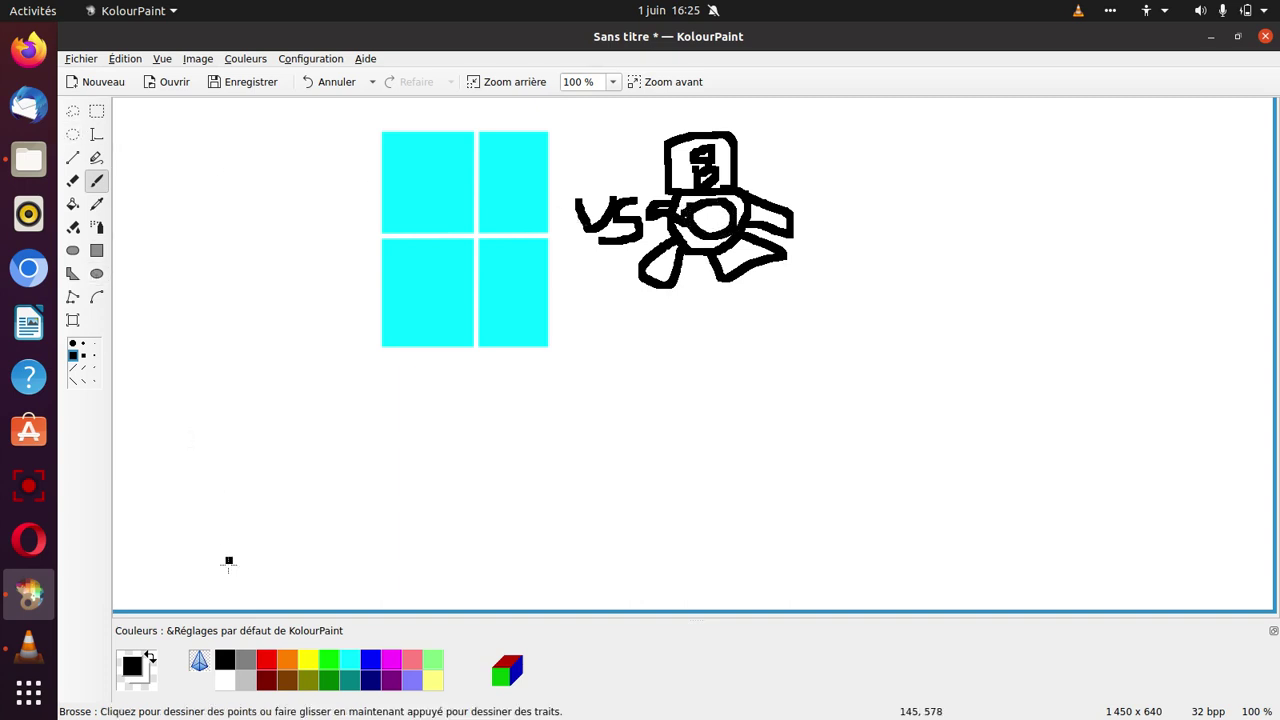
# Fill the penguin's head, the body around the belly and the large right flipper with light grey.
pyautogui.click(244, 681)
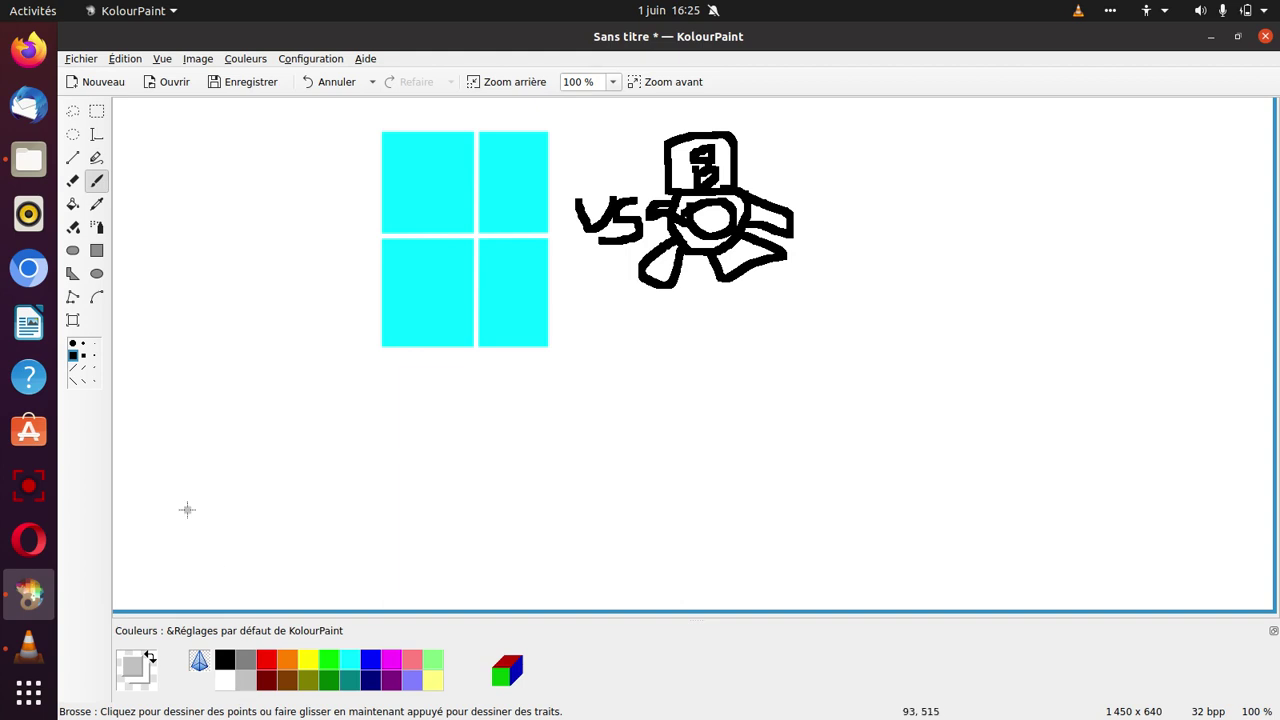
pyautogui.click(72, 204)
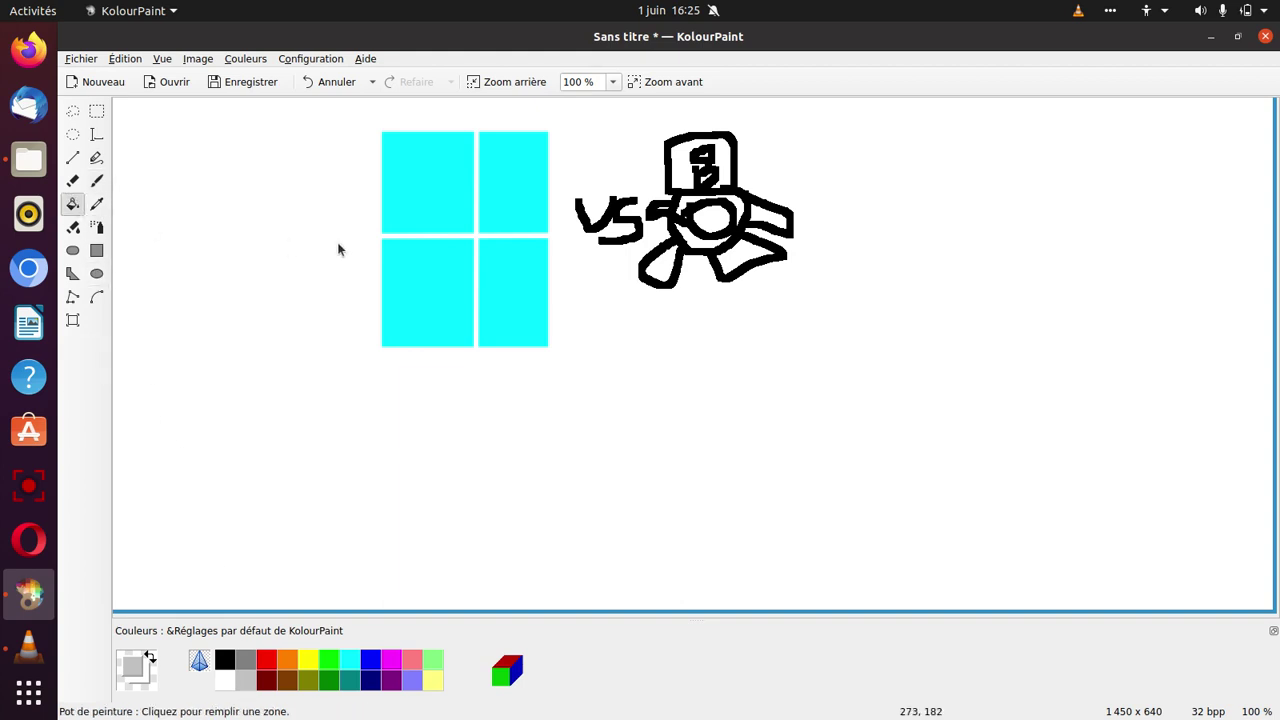
pyautogui.click(698, 164)
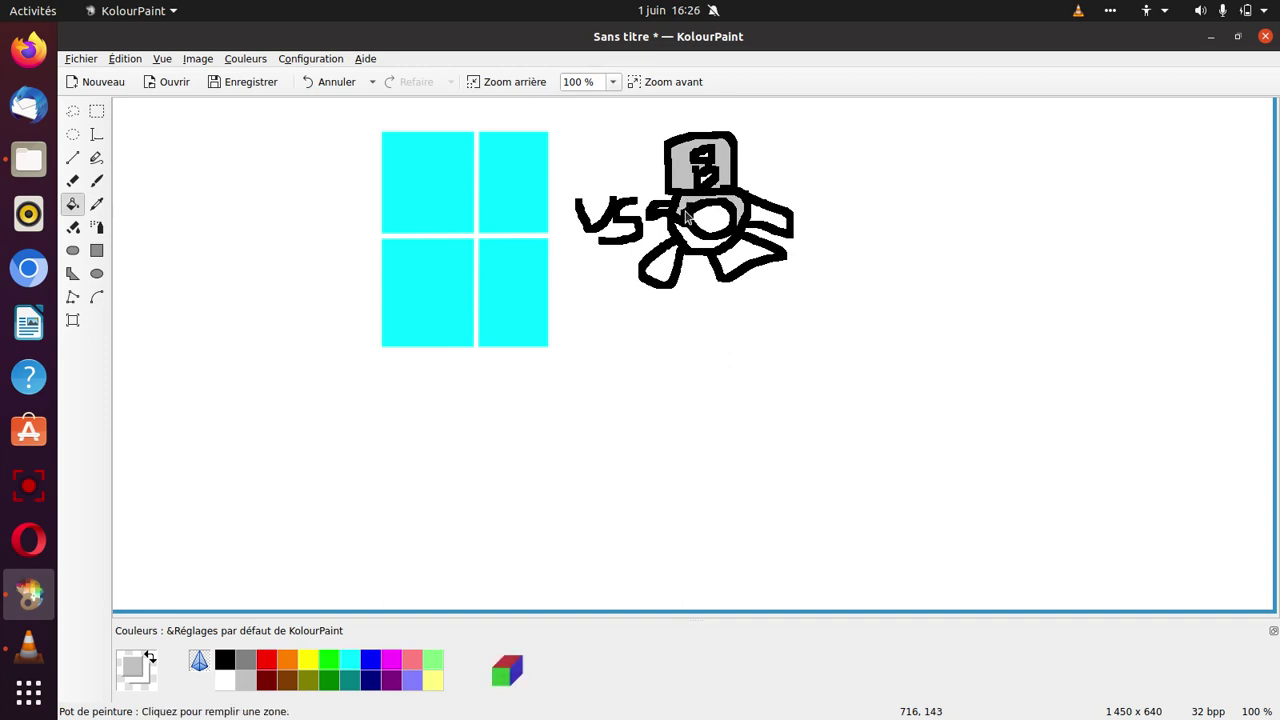
pyautogui.click(686, 243)
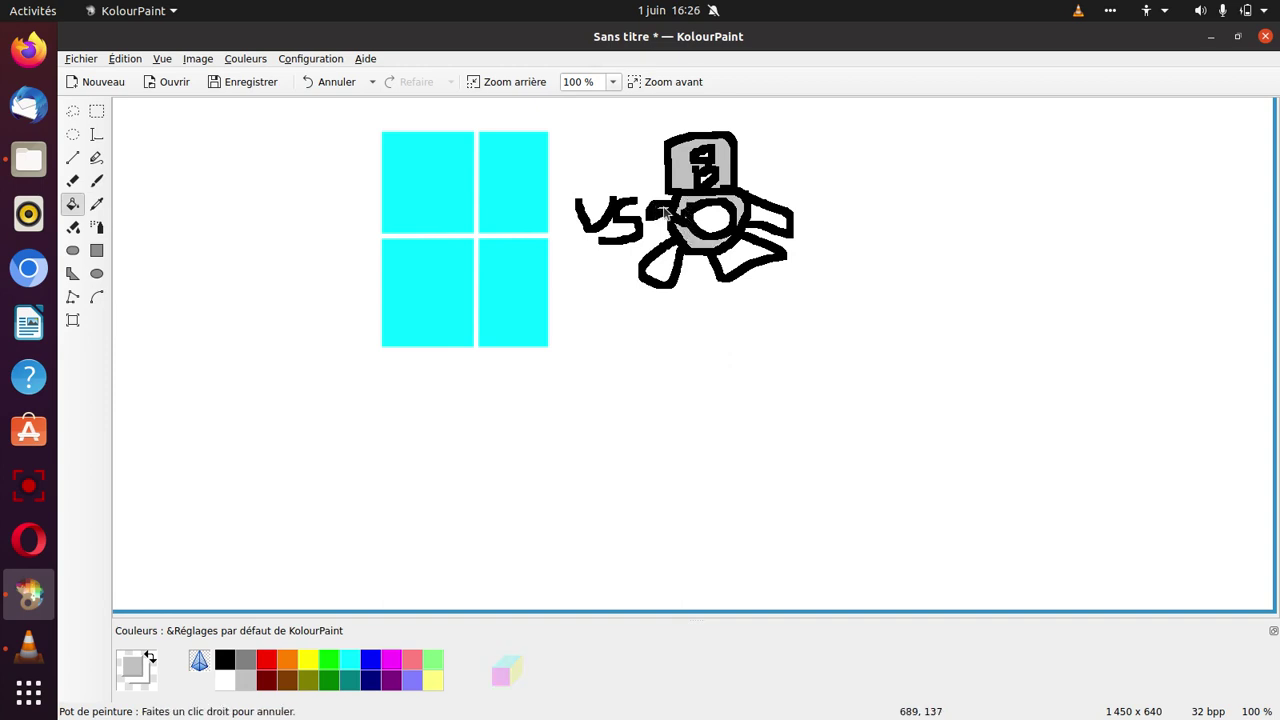
pyautogui.click(781, 219)
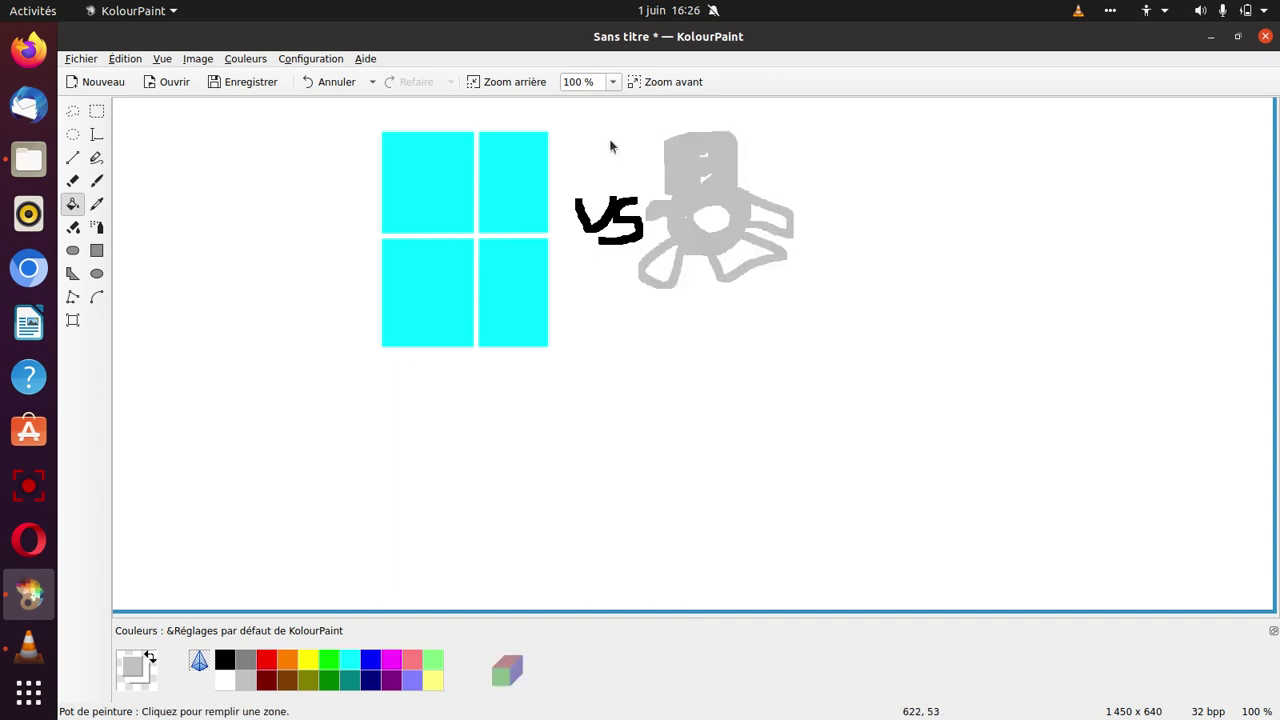
pyautogui.click(320, 85)
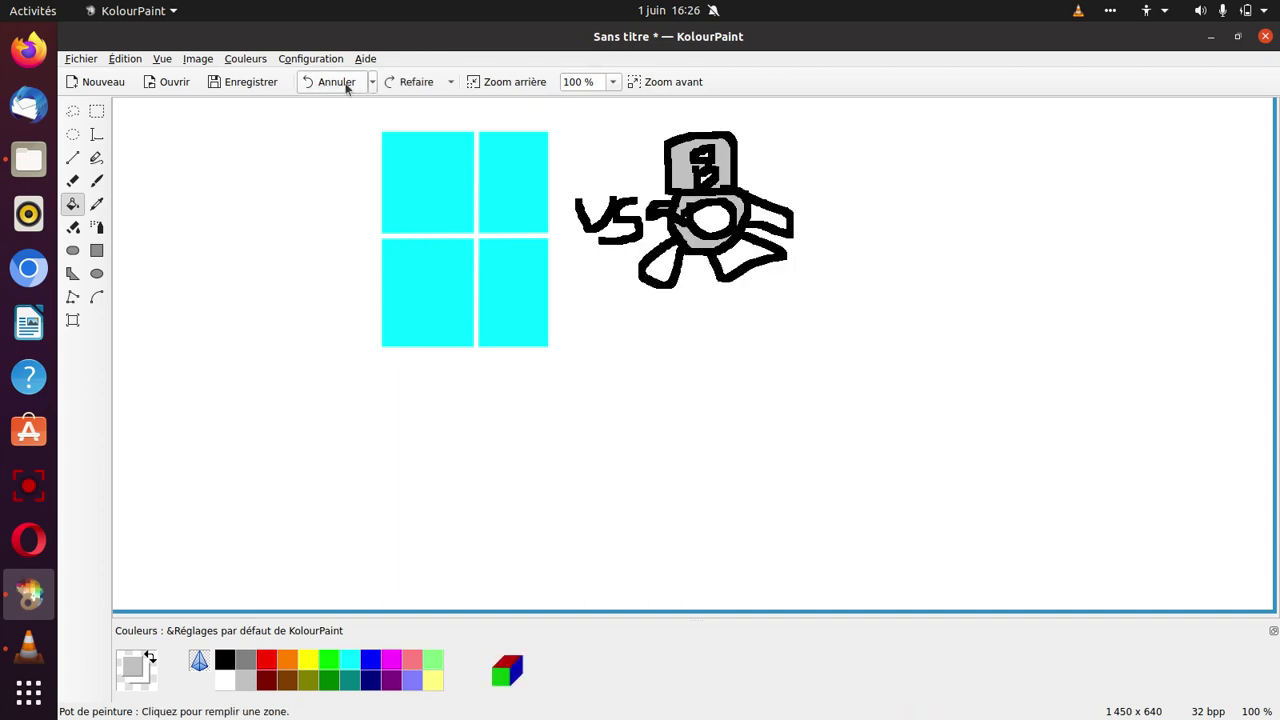
pyautogui.click(768, 215)
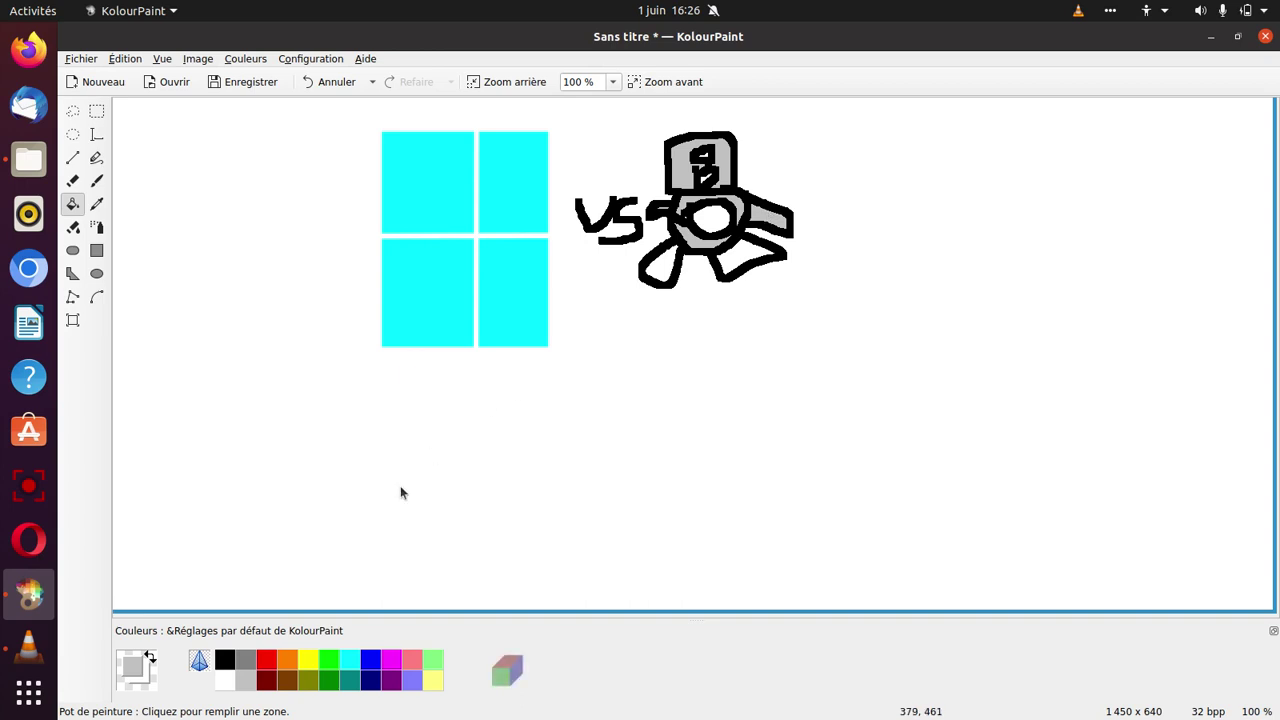
# Fill both of the penguin's feet with yellow.
pyautogui.click(308, 659)
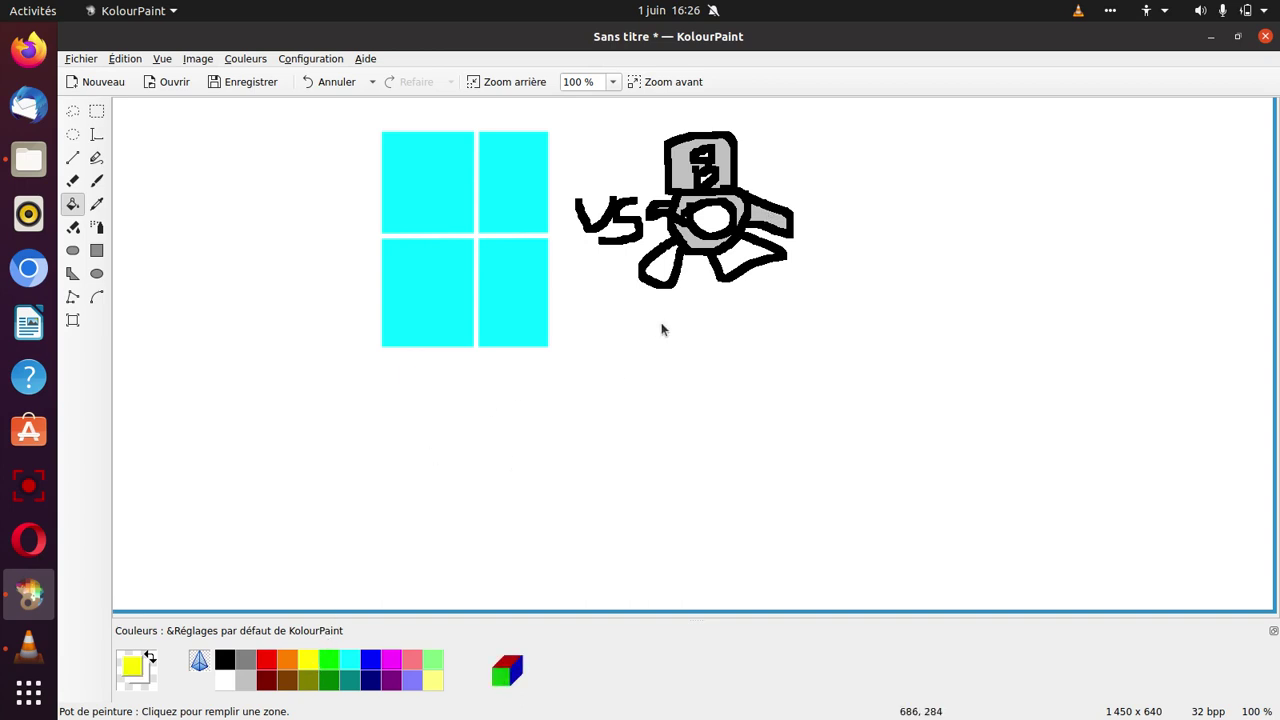
pyautogui.click(663, 278)
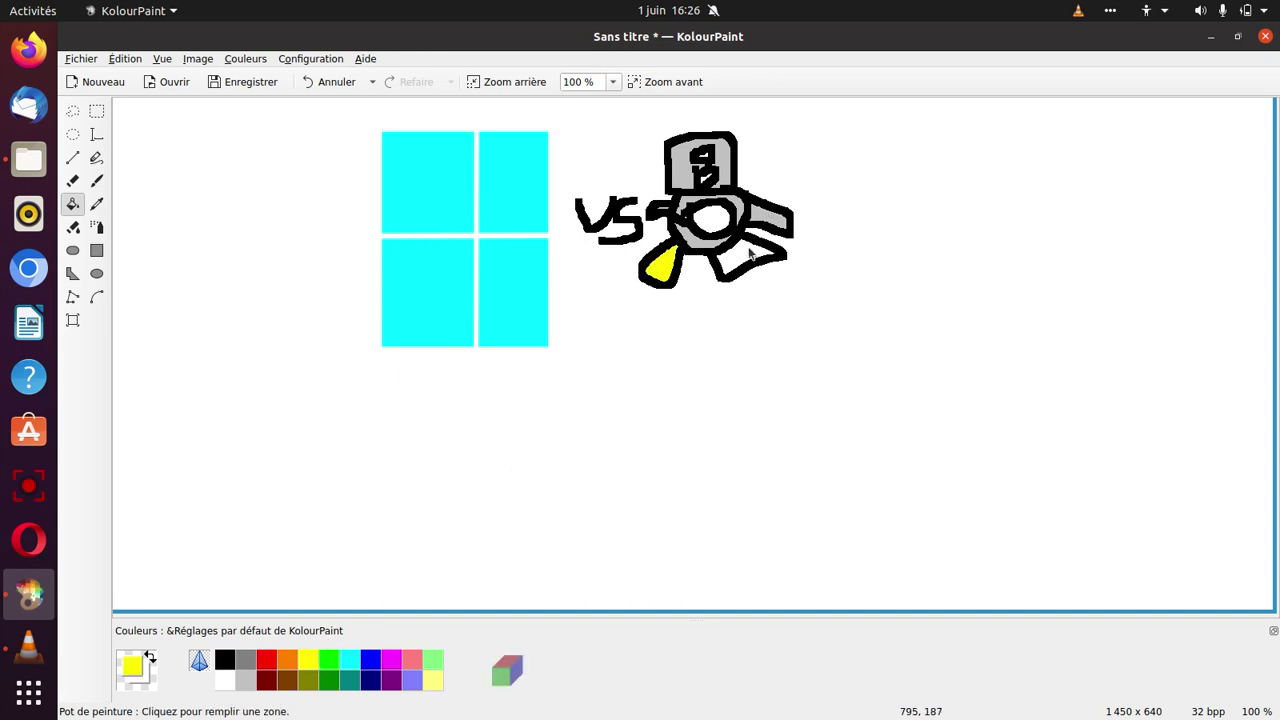
pyautogui.click(750, 255)
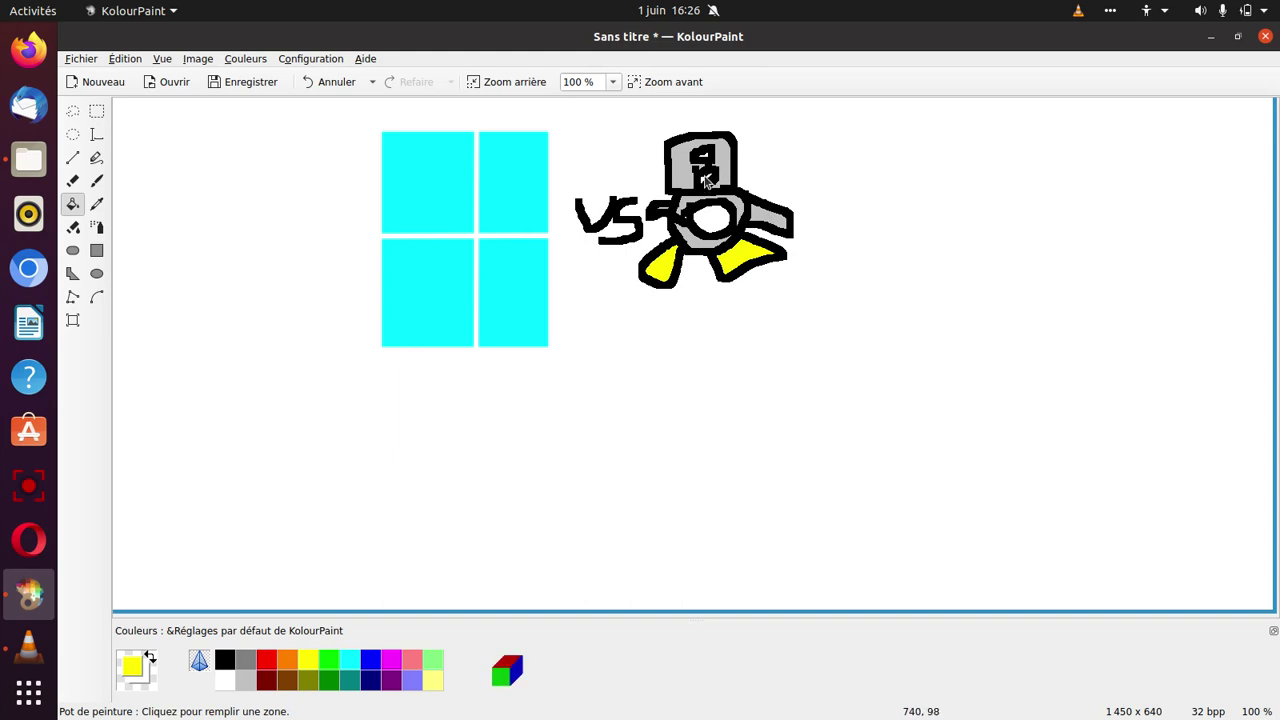
# Try to fill the penguin's beak with yellow, and undo the fill.
pyautogui.click(704, 178)
pyautogui.click(330, 82)
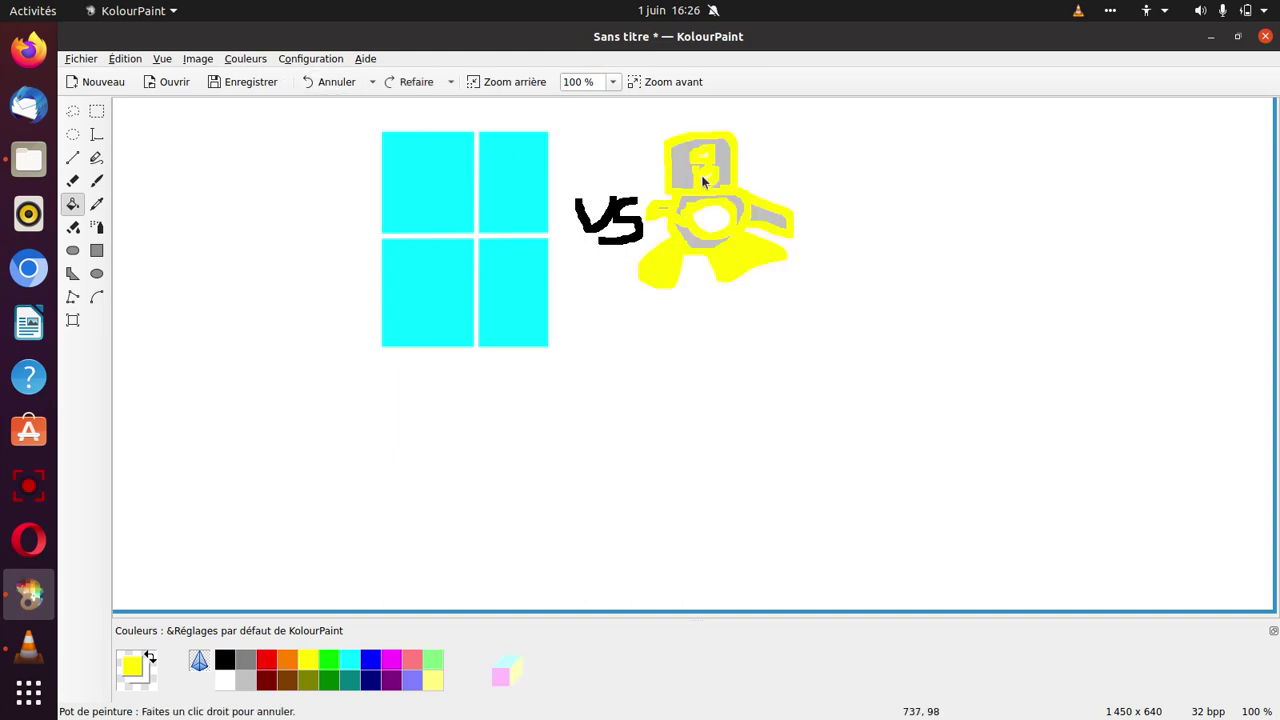
pyautogui.click(702, 180)
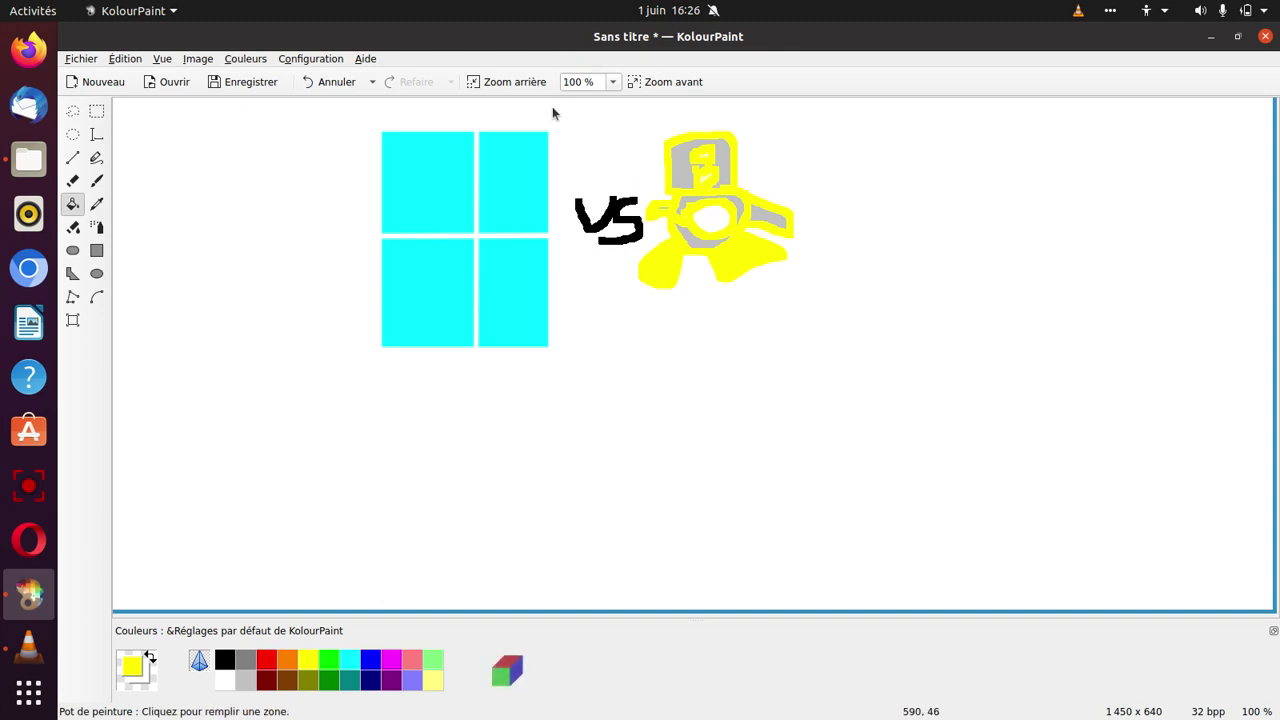
pyautogui.click(327, 83)
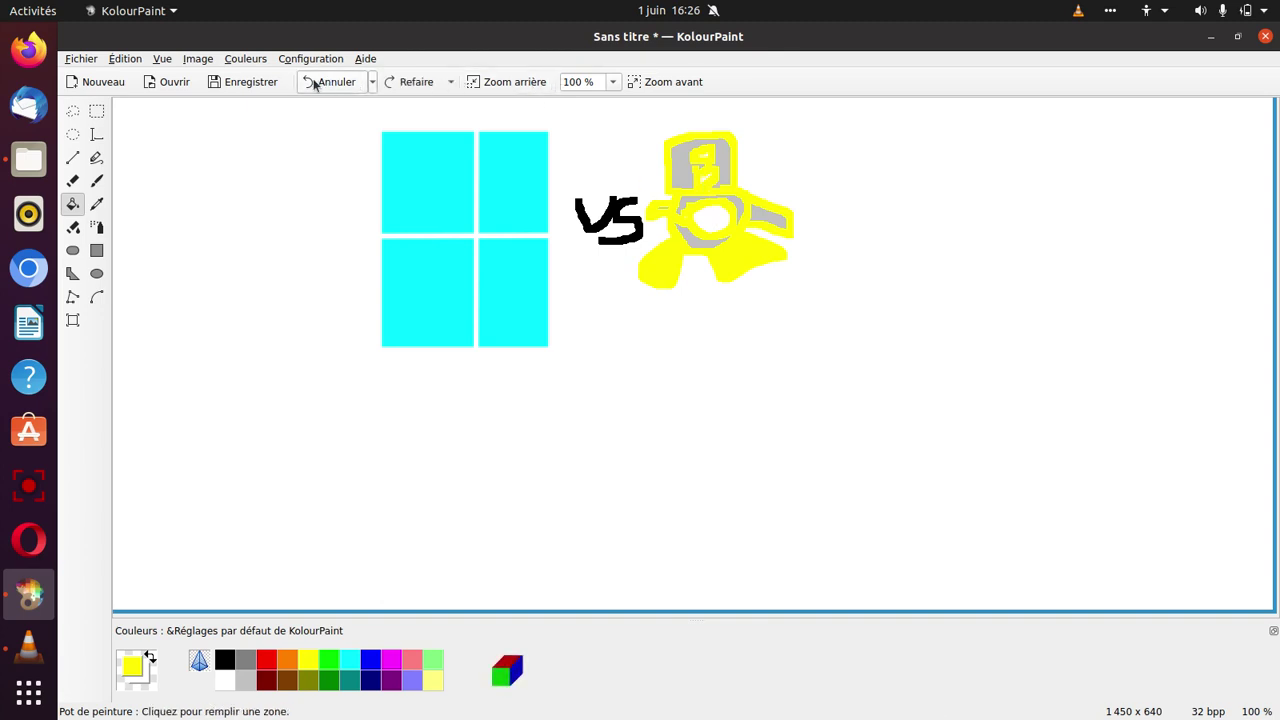
pyautogui.click(313, 84)
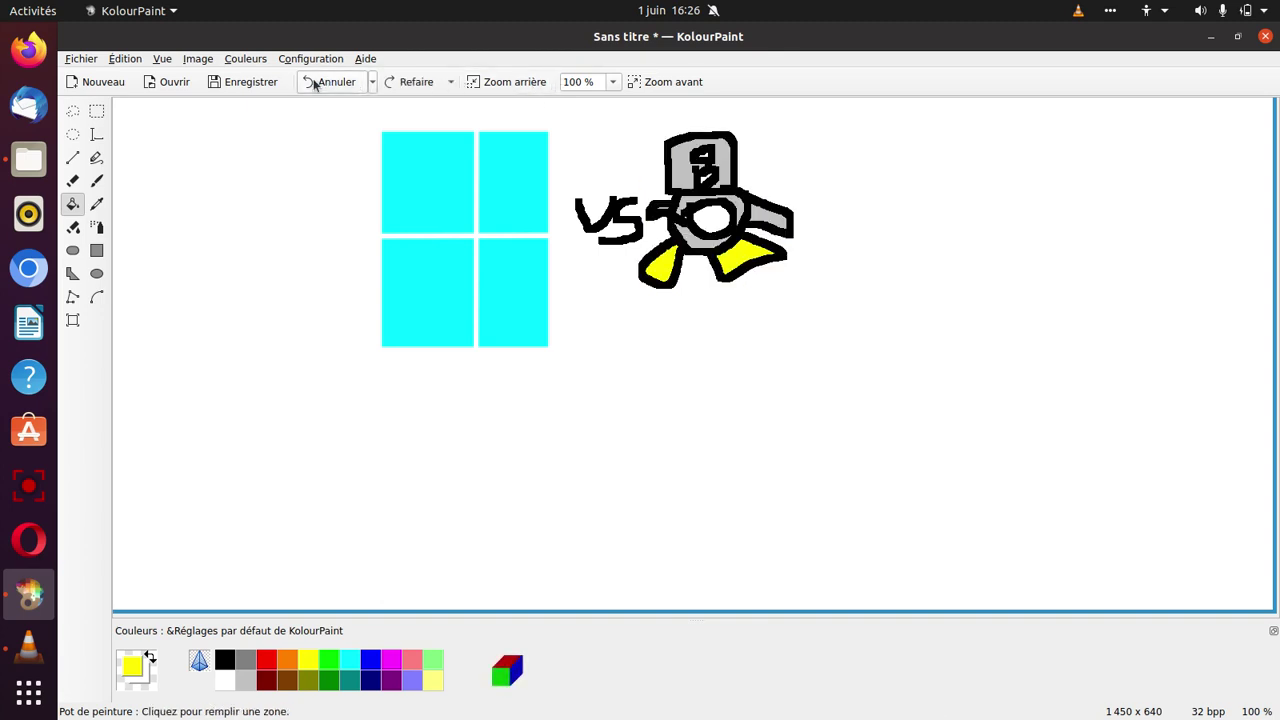
pyautogui.click(701, 176)
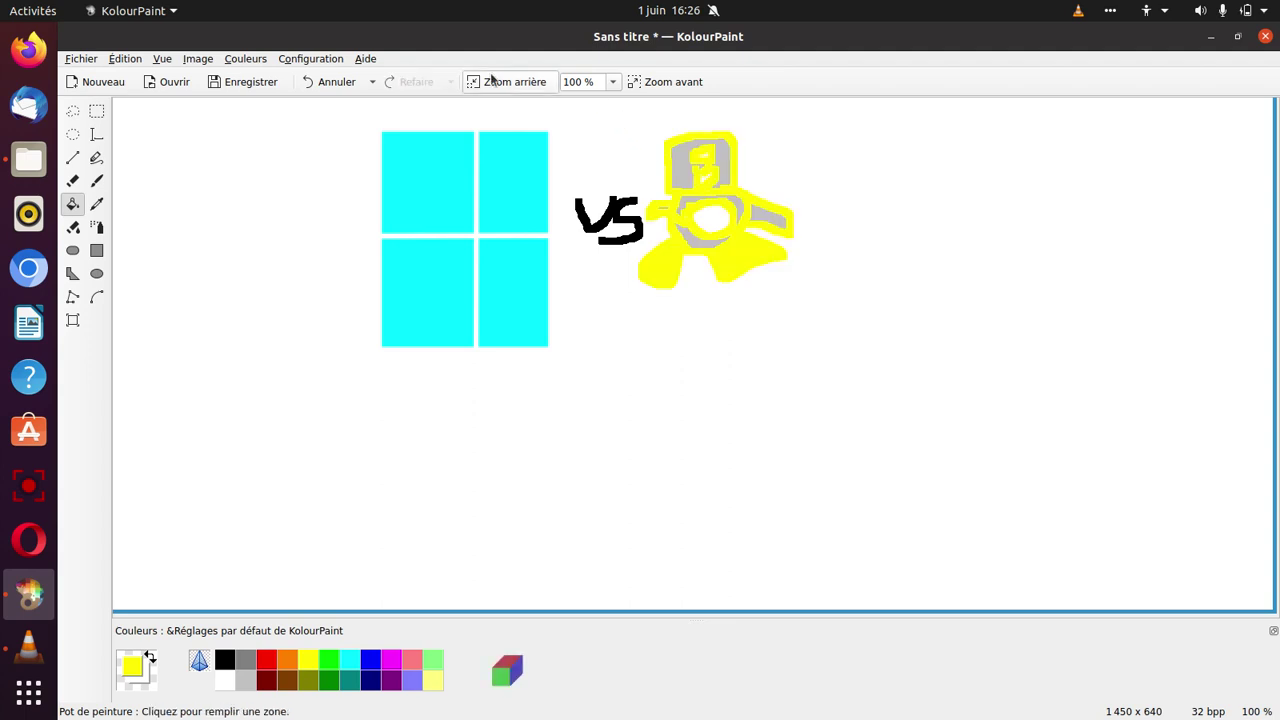
pyautogui.click(330, 85)
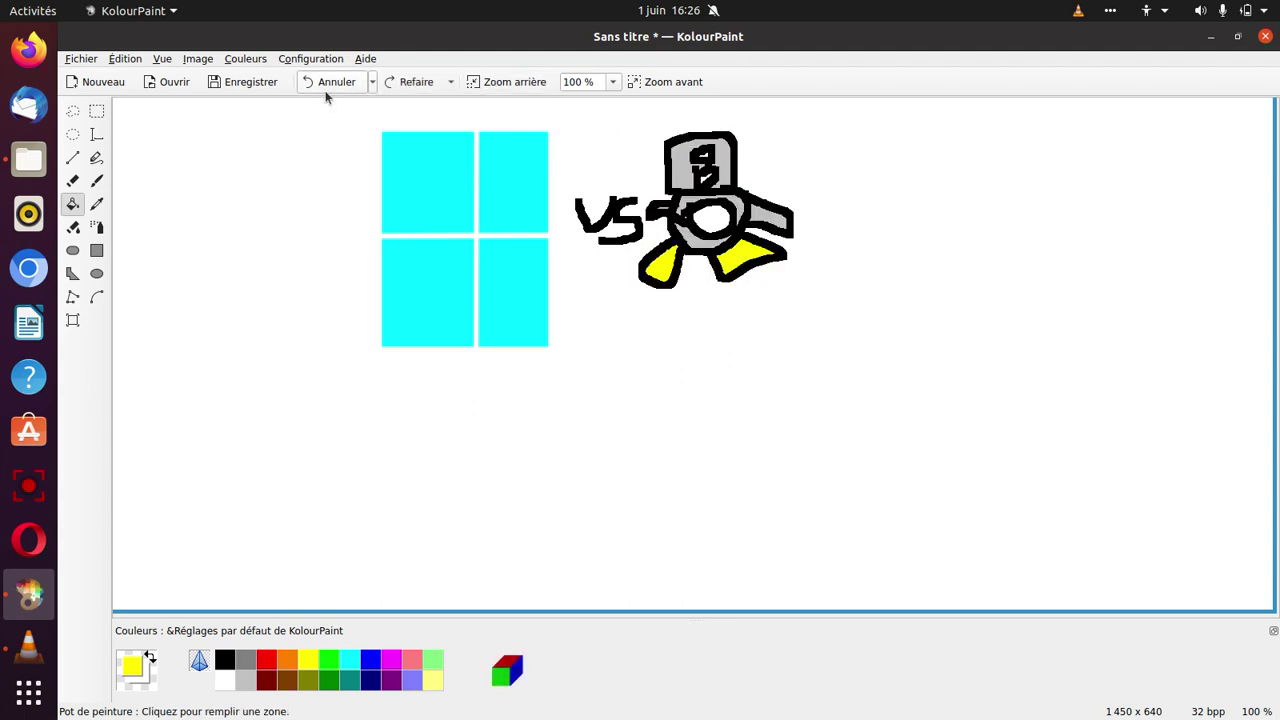
pyautogui.click(701, 176)
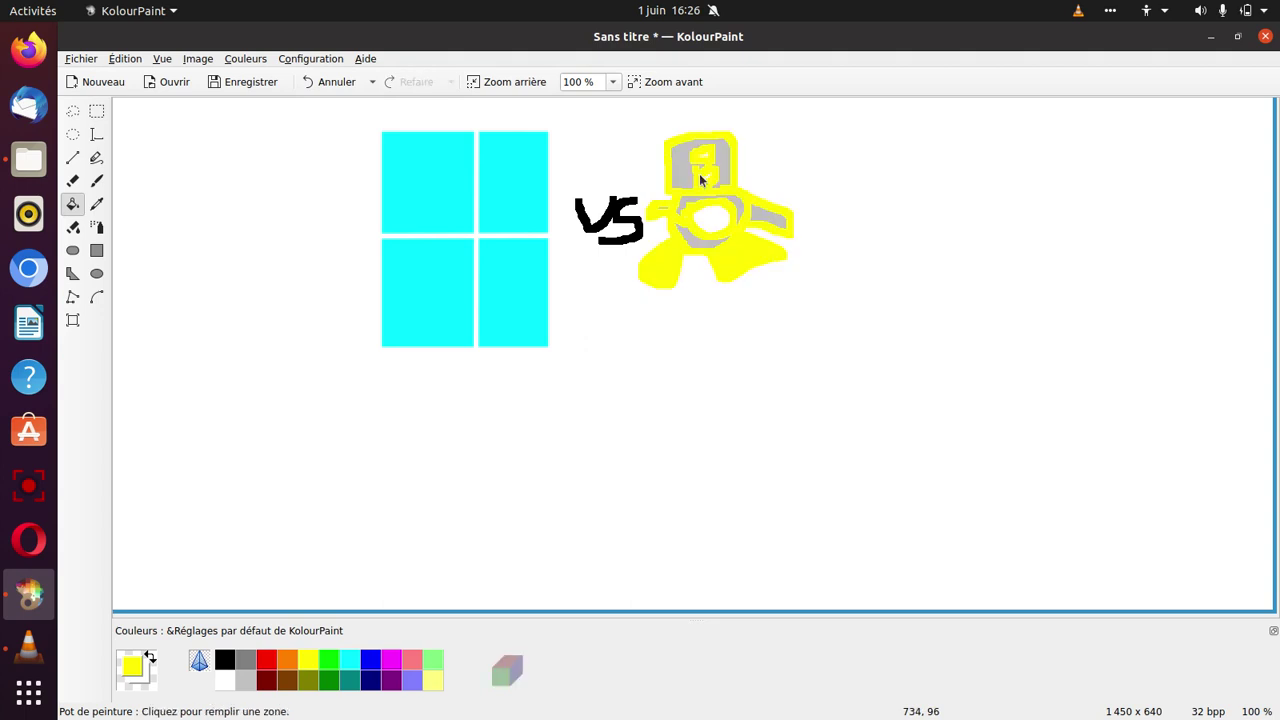
pyautogui.click(318, 83)
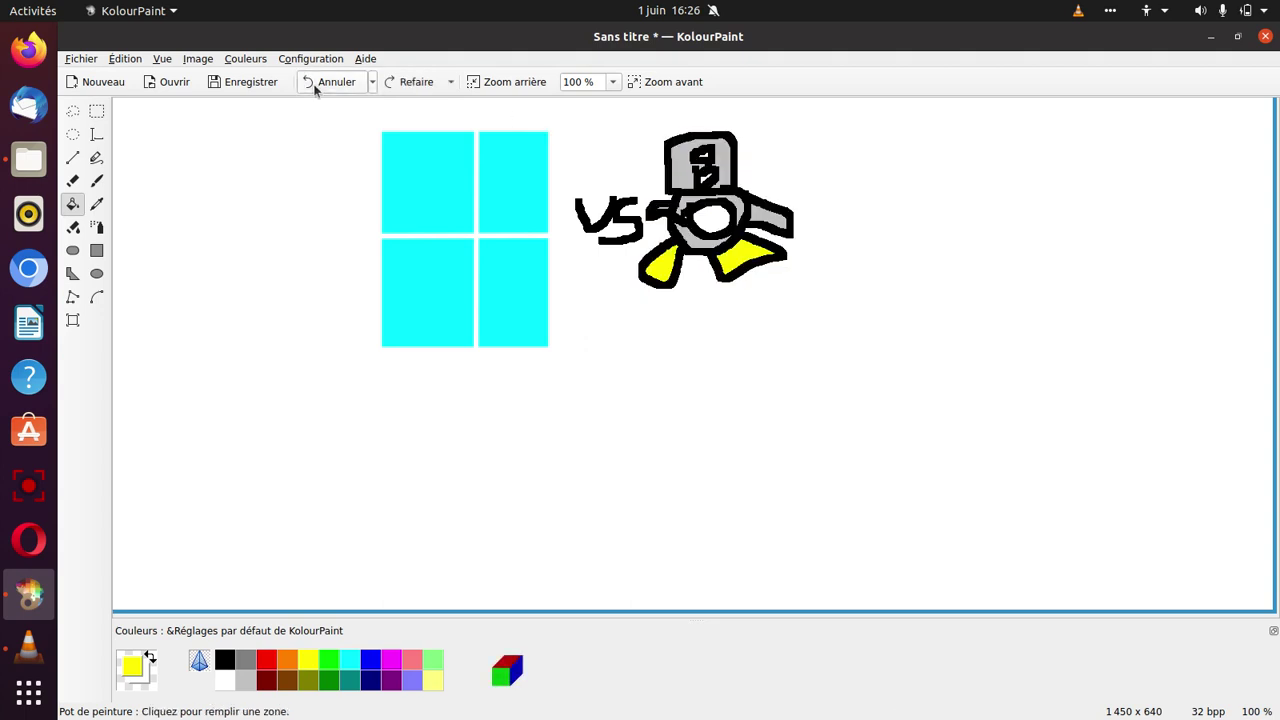
# Fill the small area inside the penguin's beak with yellow.
pyautogui.click(704, 178)
# Add the black text "windows 11" below the Windows logo.
pyautogui.click(223, 665)
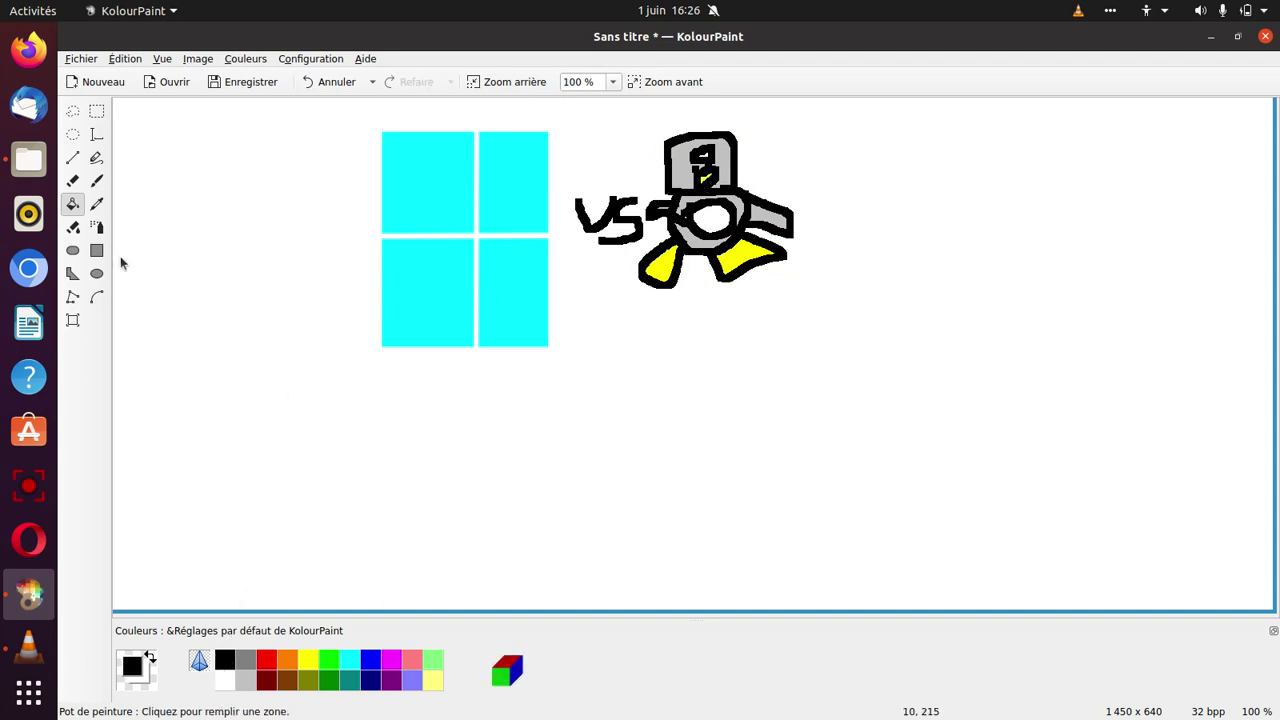
pyautogui.click(96, 134)
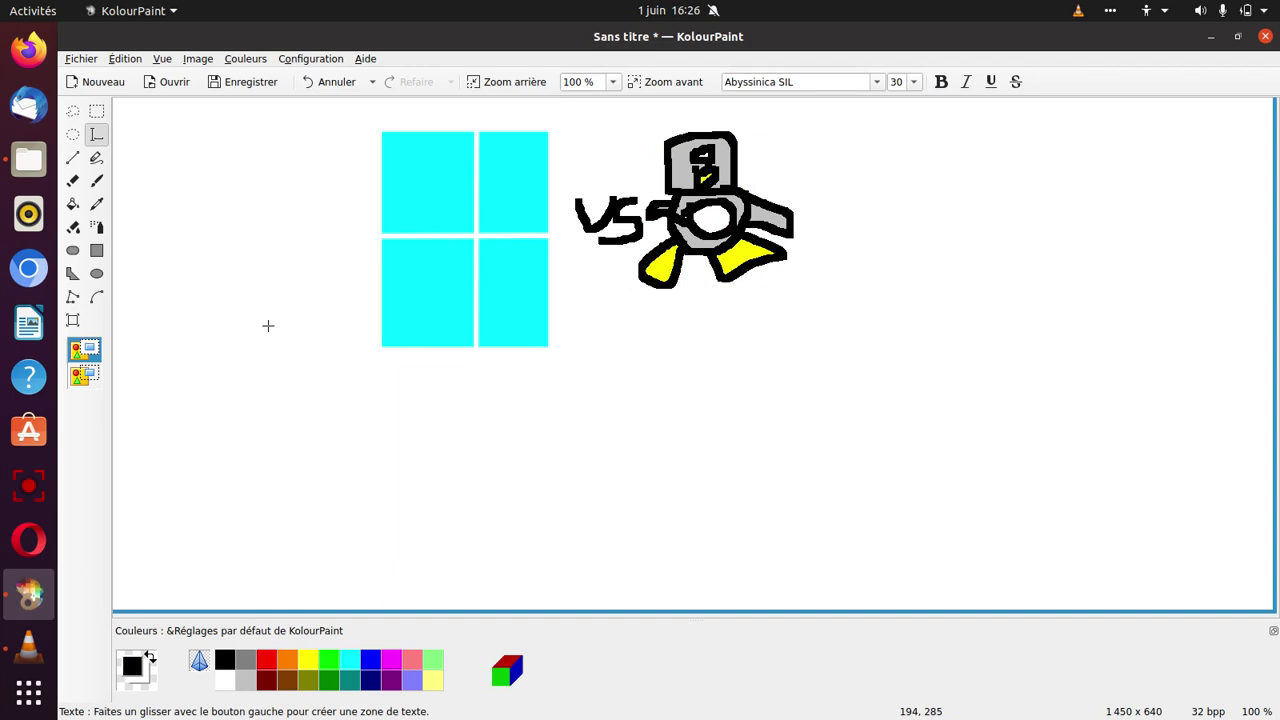
pyautogui.click(381, 378)
pyautogui.write('windo')
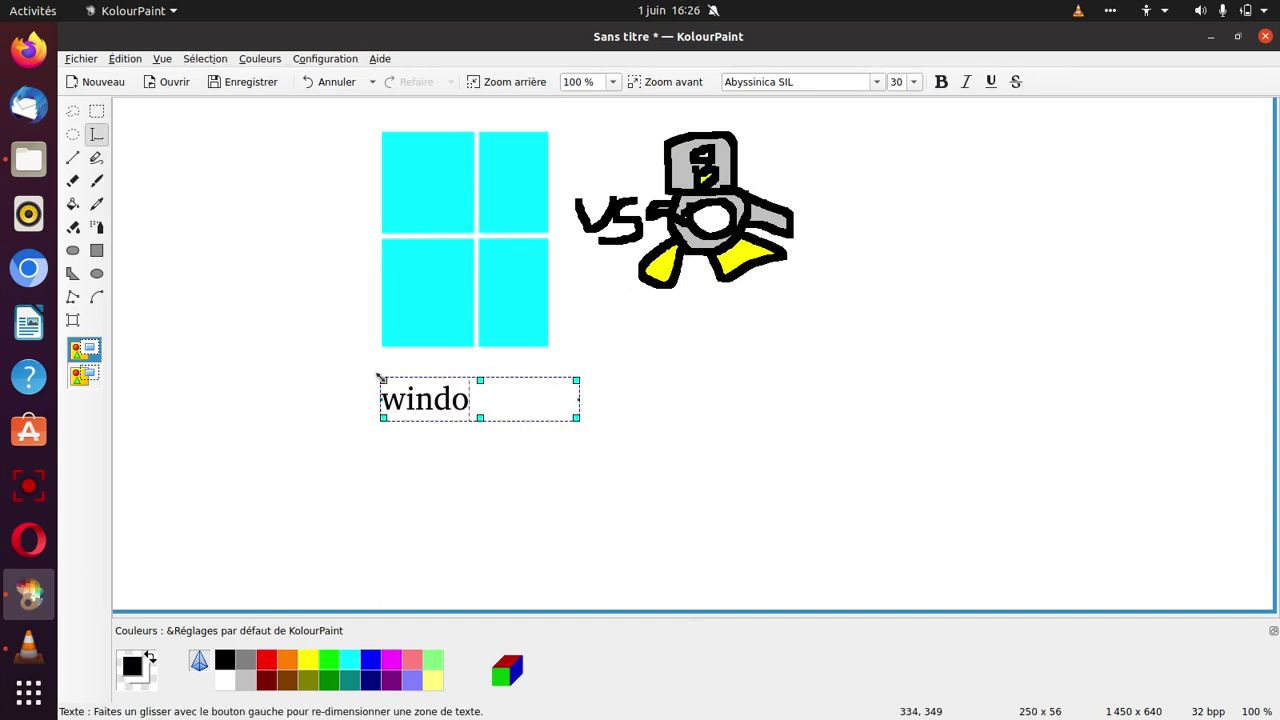
pyautogui.write('ws 11')
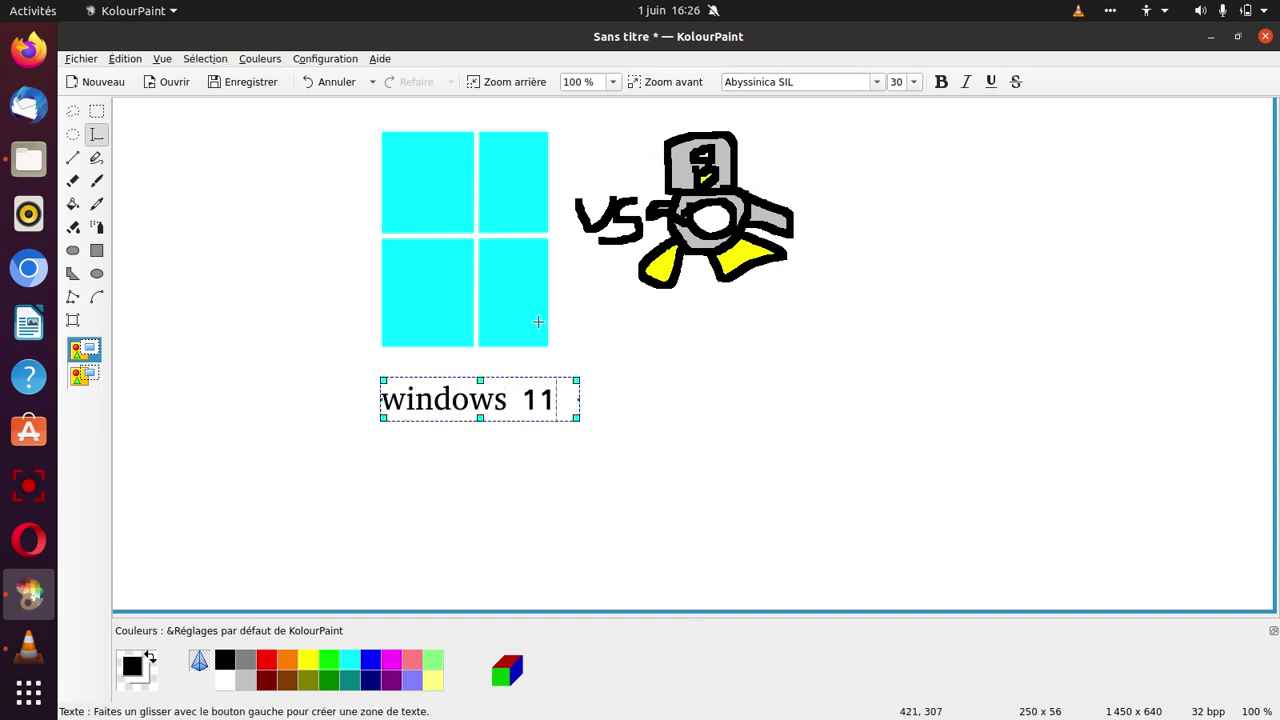
# Add the black text "linux mint" just below the penguin's feet.
pyautogui.click(638, 338)
pyautogui.click(651, 296)
pyautogui.write('lin')
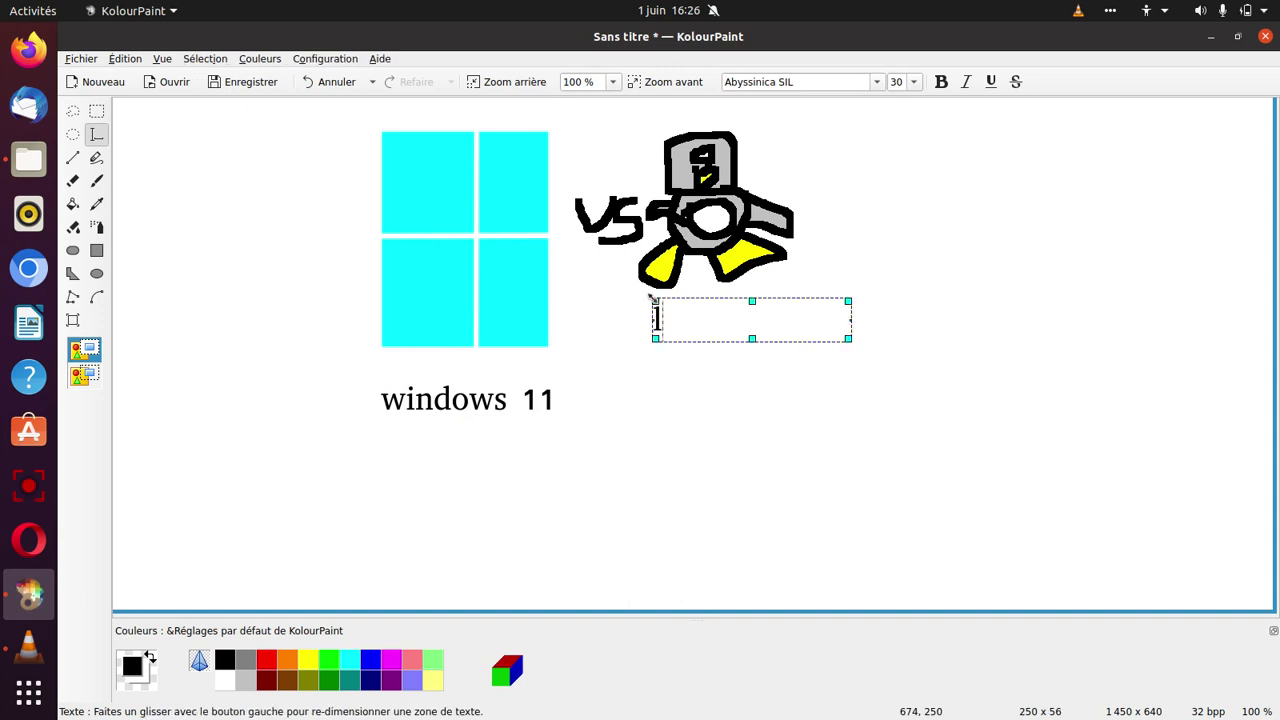
pyautogui.write('ux mint')
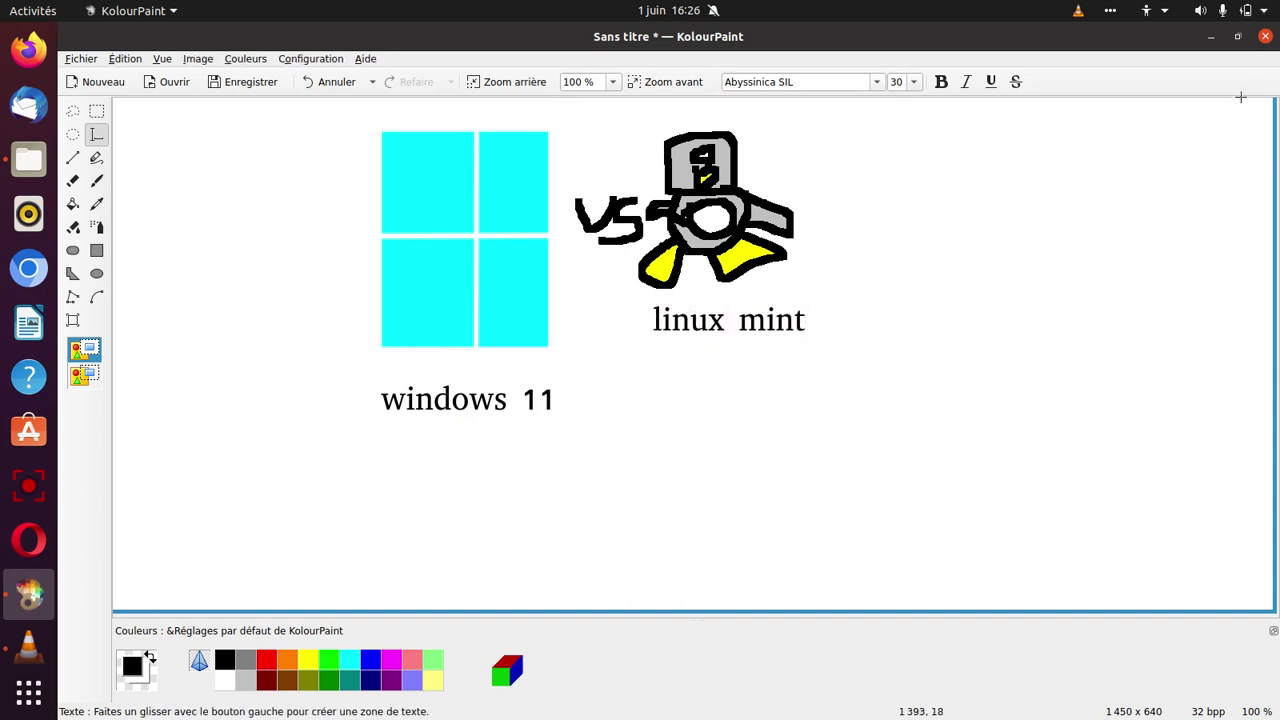
# Quit KolourPaint and switch to the SimpleScreenRecorder window.
pyautogui.press('Escape')
pyautogui.hotkey('ctrl', 'q')
pyautogui.press('Return')
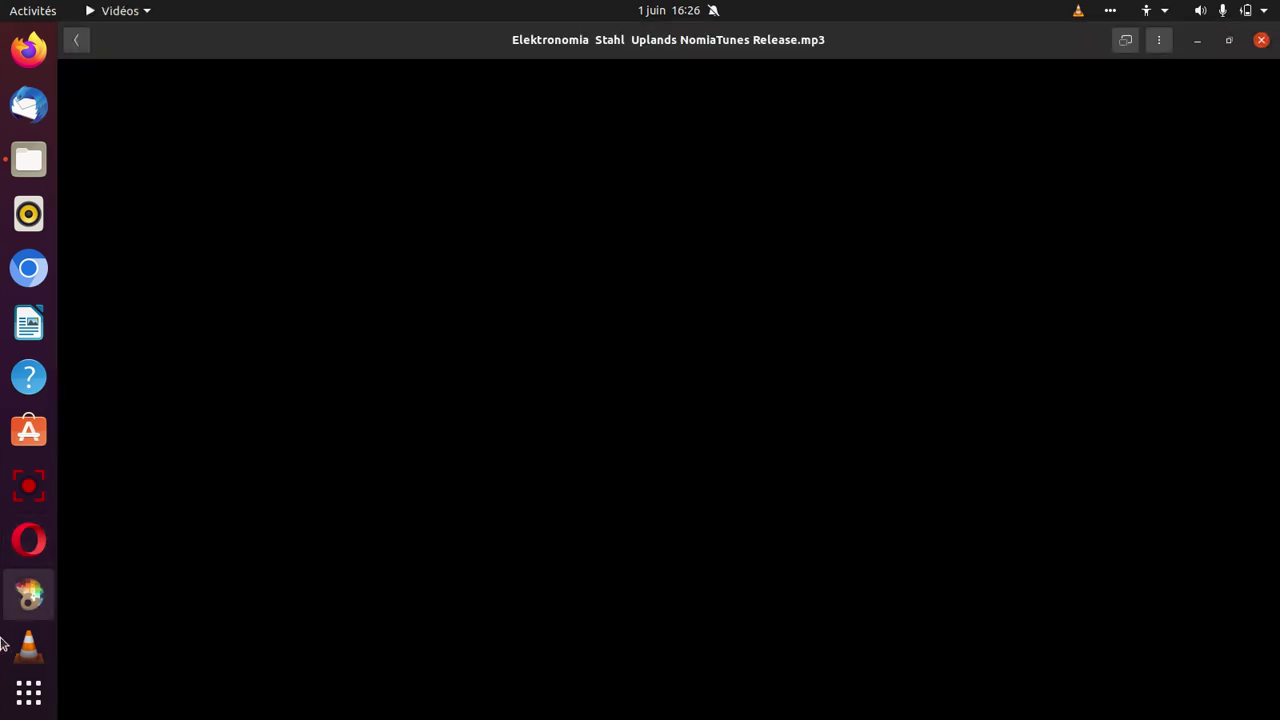
pyautogui.click(29, 578)
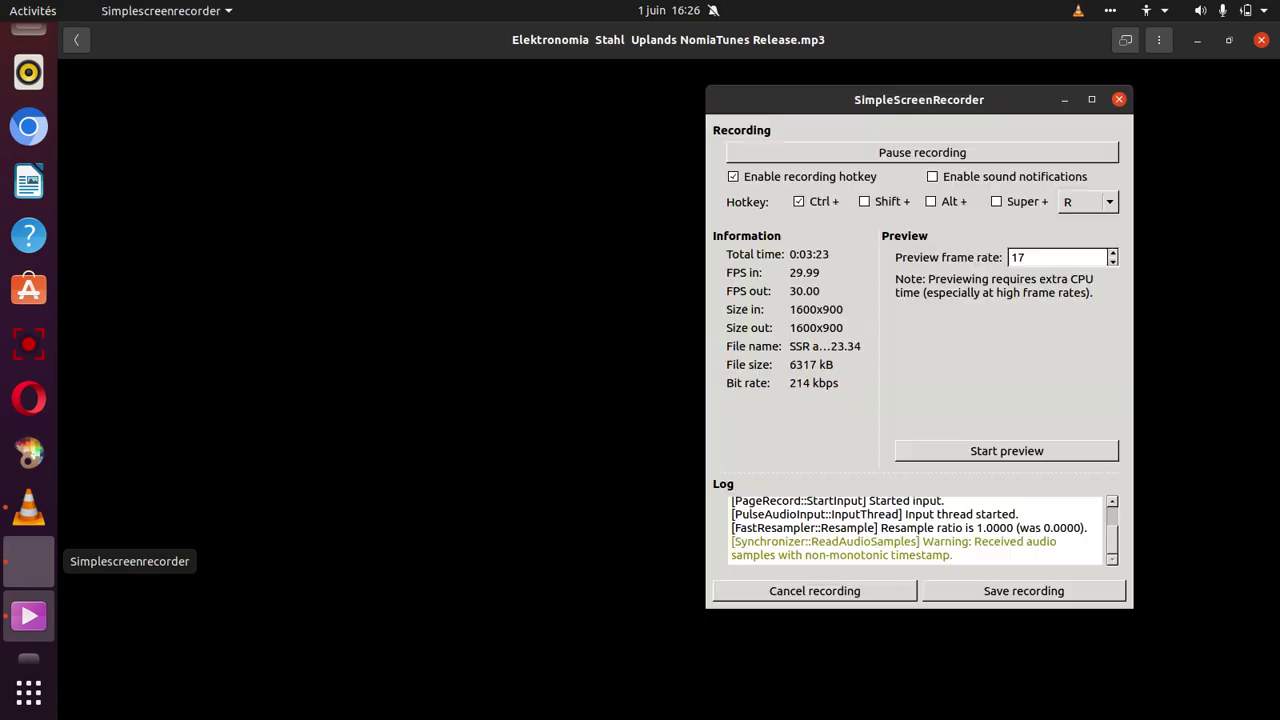